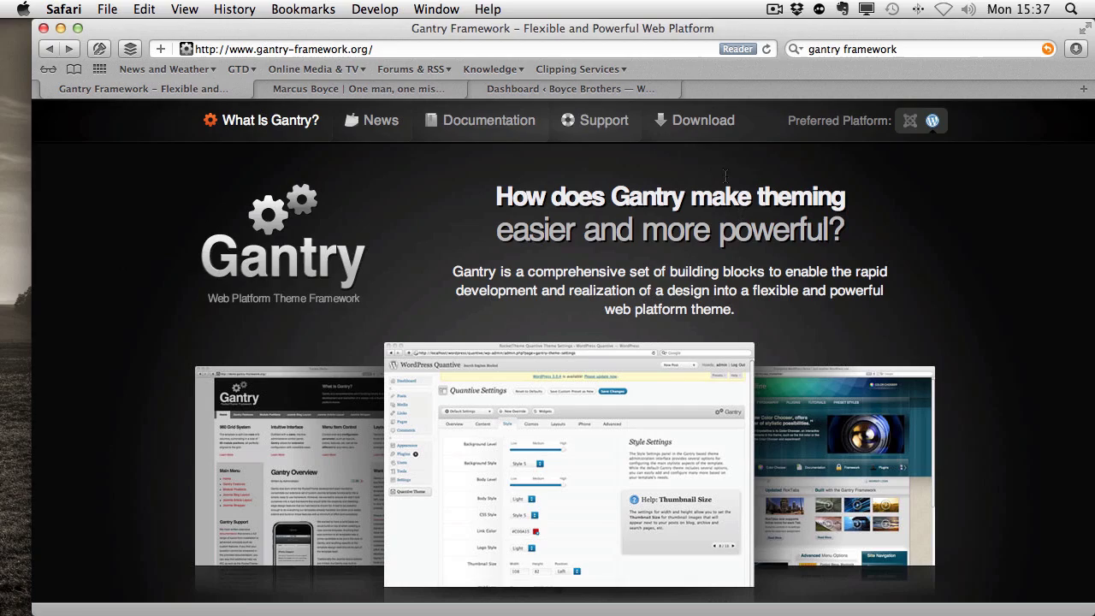
click(537, 89)
scroll(282, 488, down, 5)
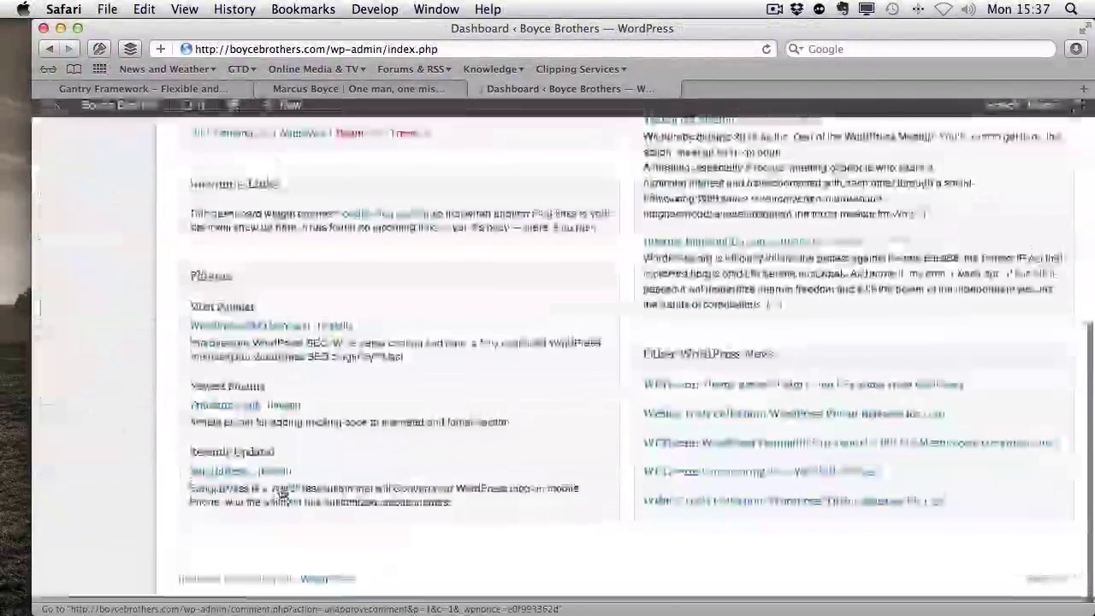
scroll(282, 494, up, 5)
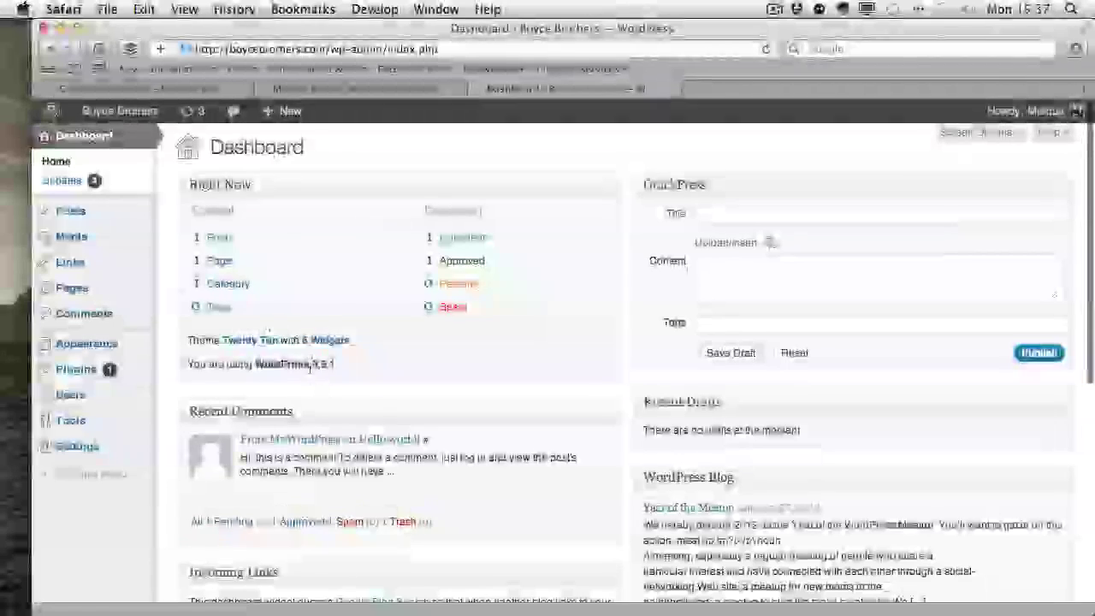
mouse_move(4, 237)
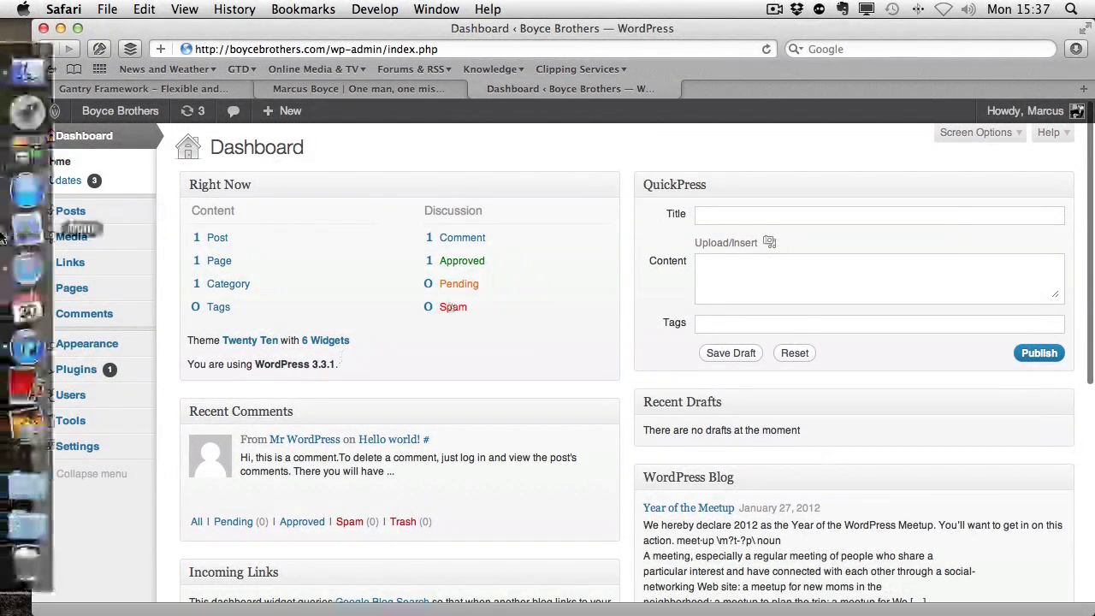
click(176, 89)
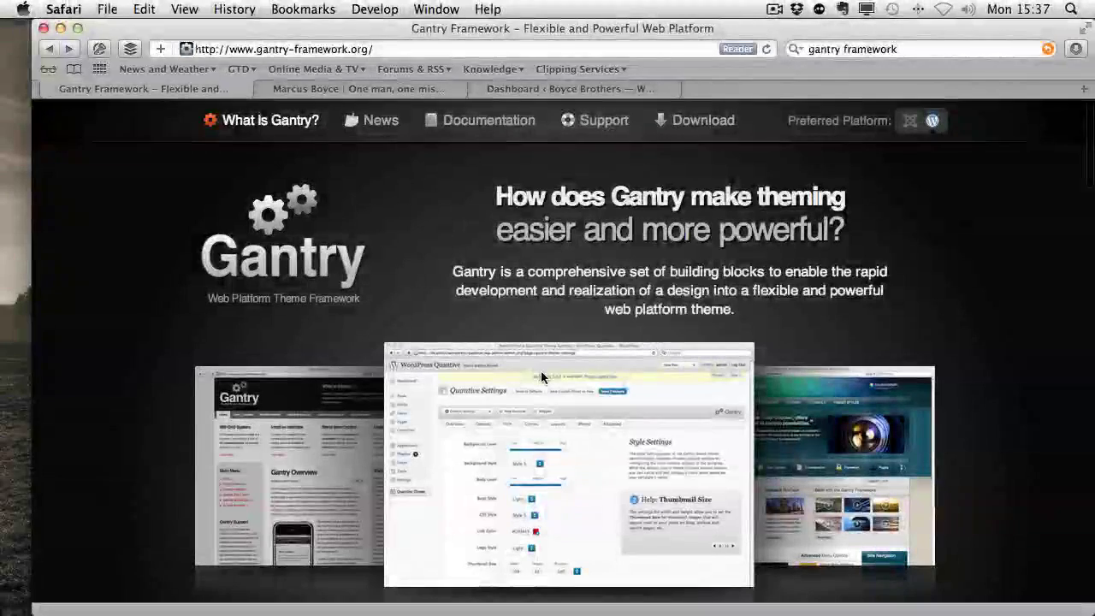
scroll(578, 375, down, 8)
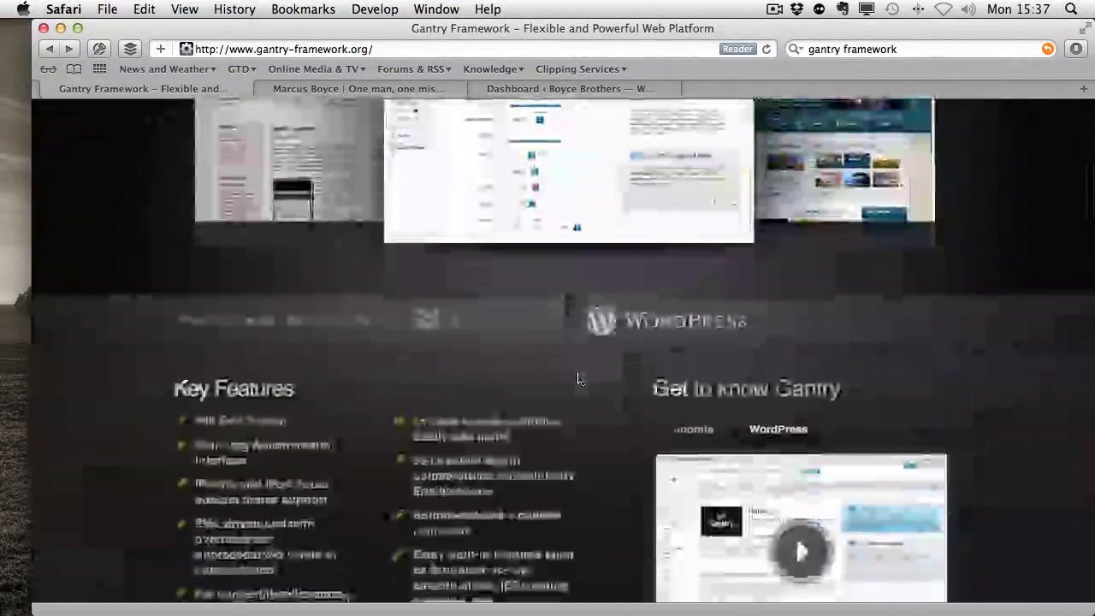
scroll(578, 379, down, 5)
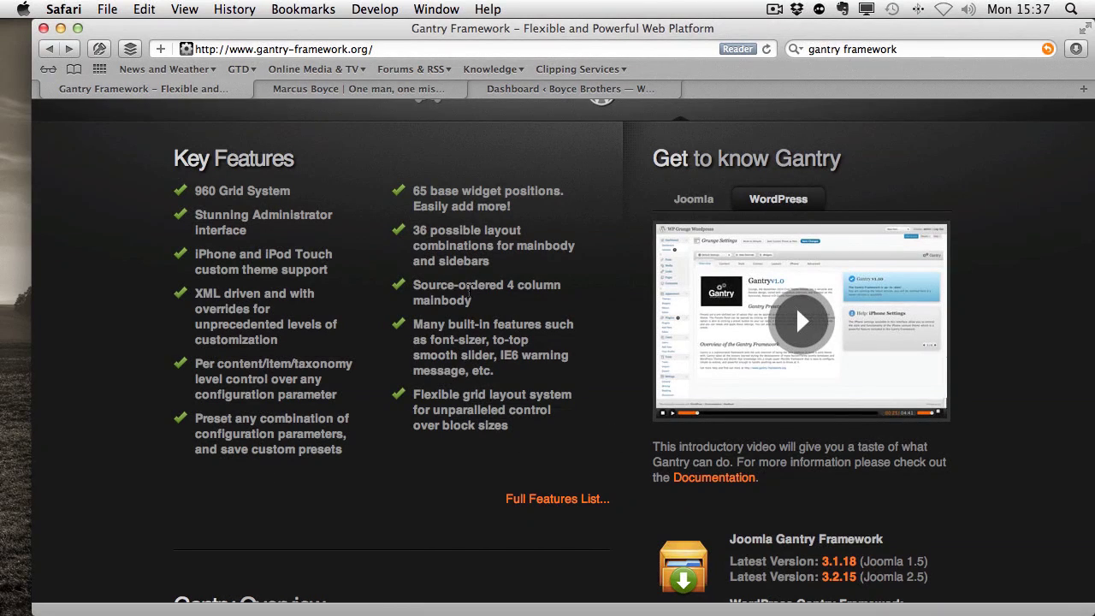
scroll(469, 472, down, 10)
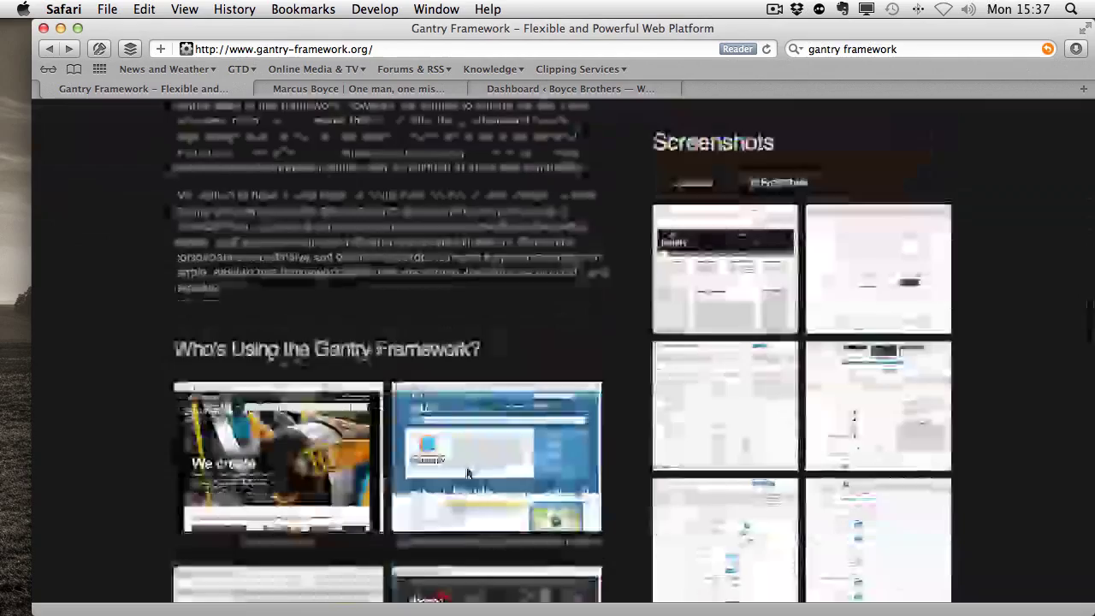
scroll(466, 472, down, 5)
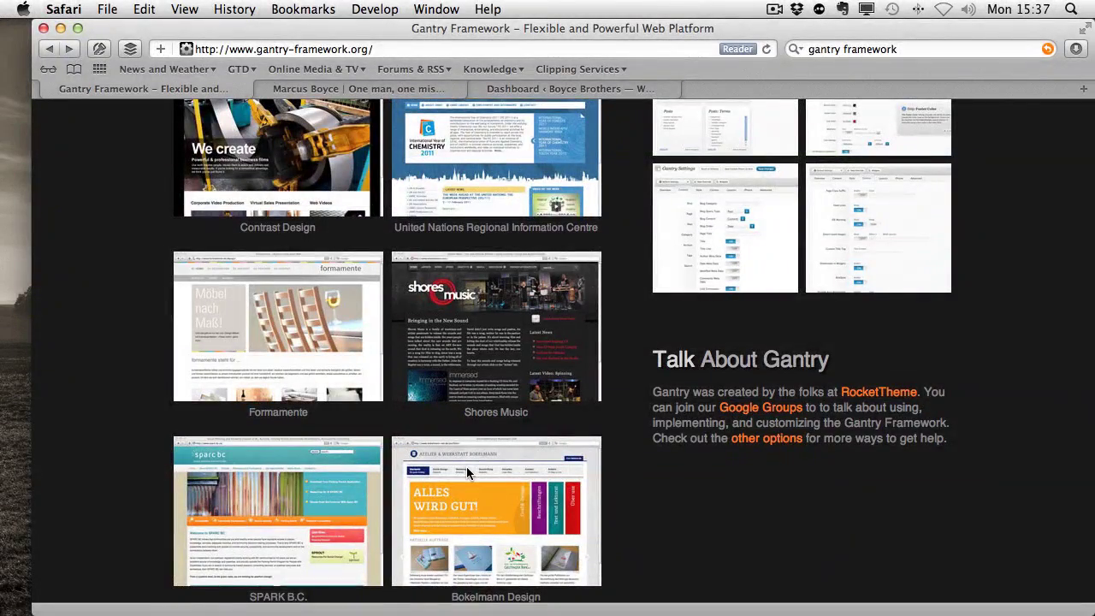
scroll(467, 472, up, 1)
scroll(467, 472, down, 1)
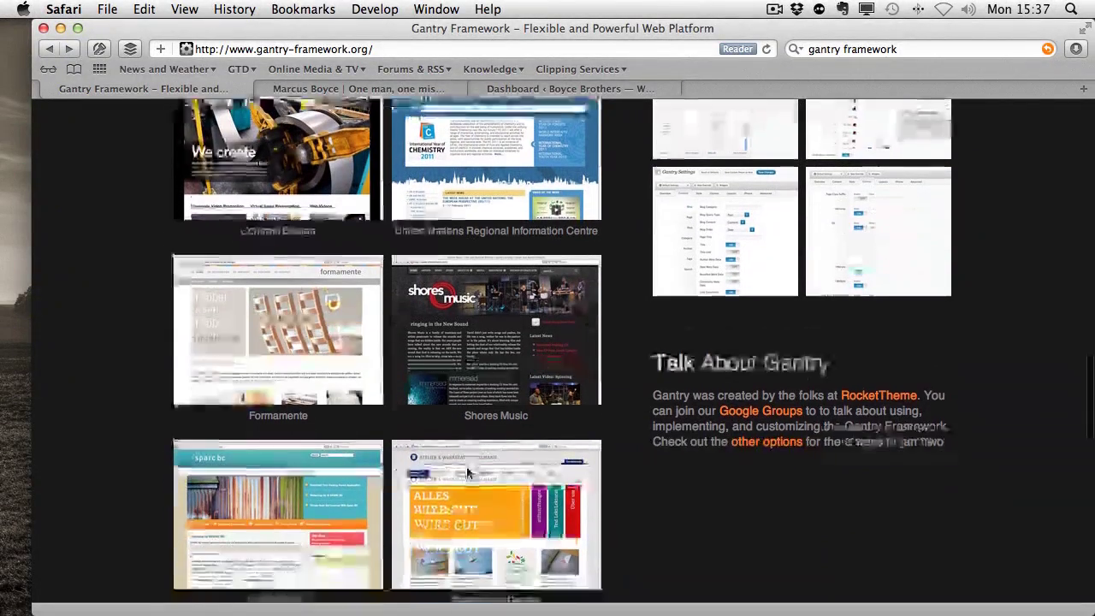
scroll(466, 472, down, 3)
scroll(466, 472, down, 5)
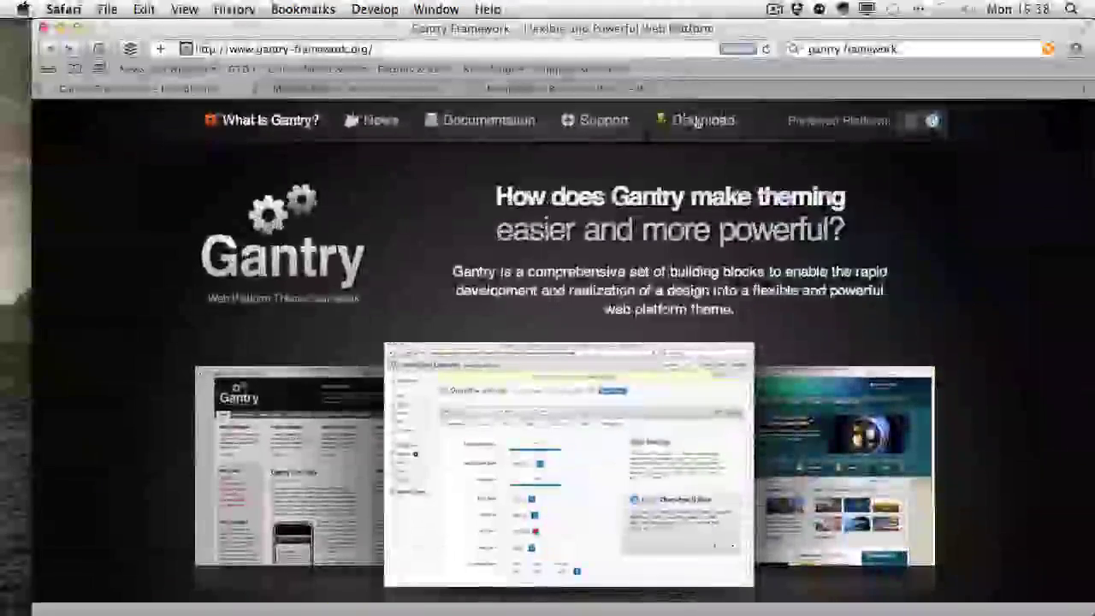
From the Gantry for WordPress download page, download the Gantry Framework and Gantry Default Theme zips
click(697, 121)
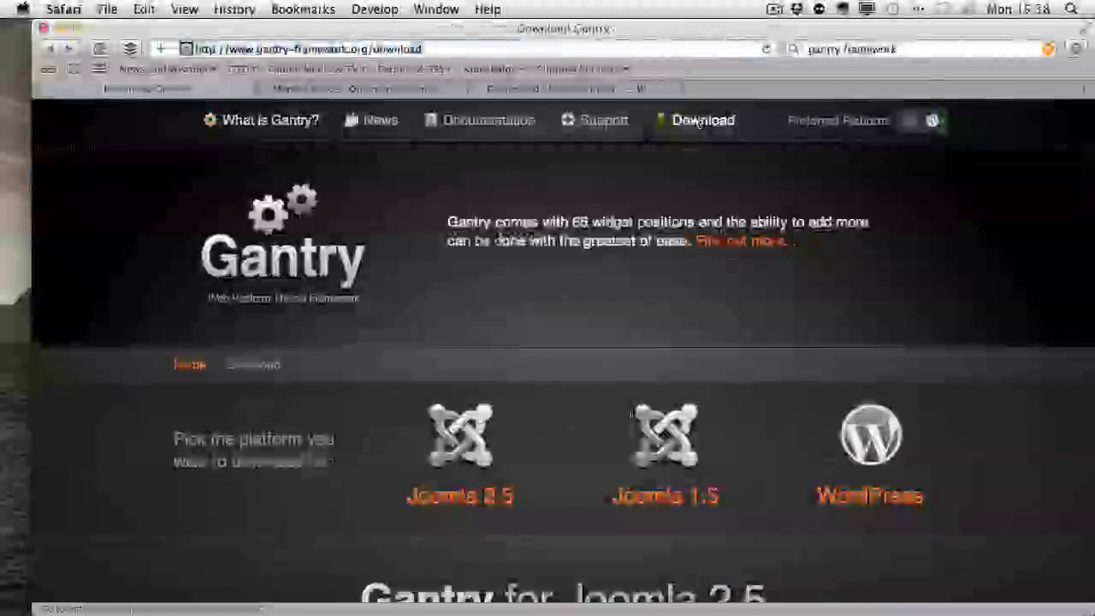
scroll(632, 414, down, 2)
scroll(631, 413, down, 3)
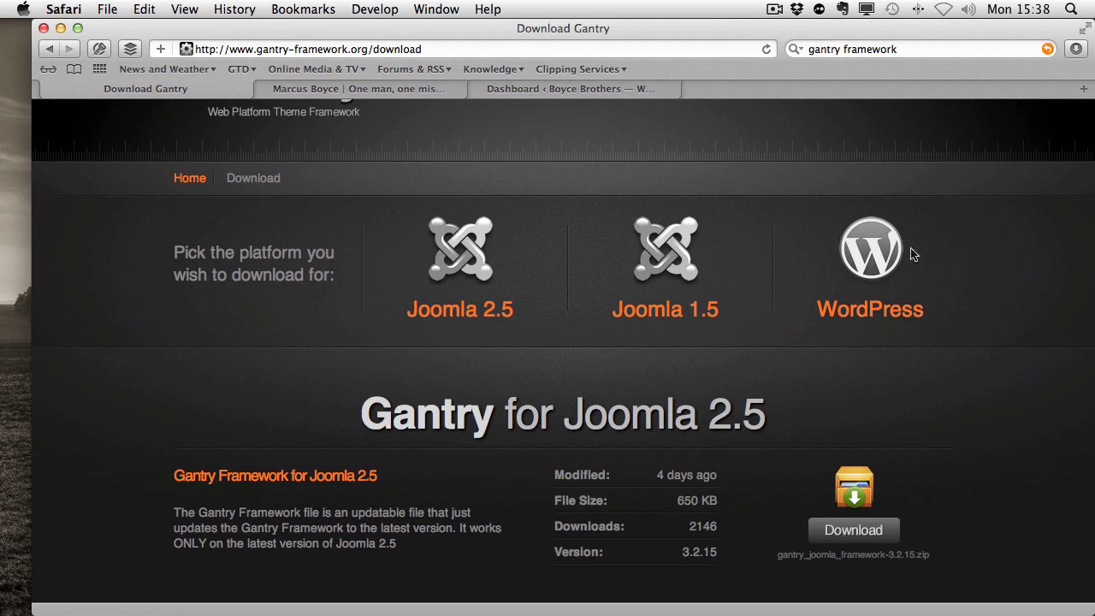
click(877, 308)
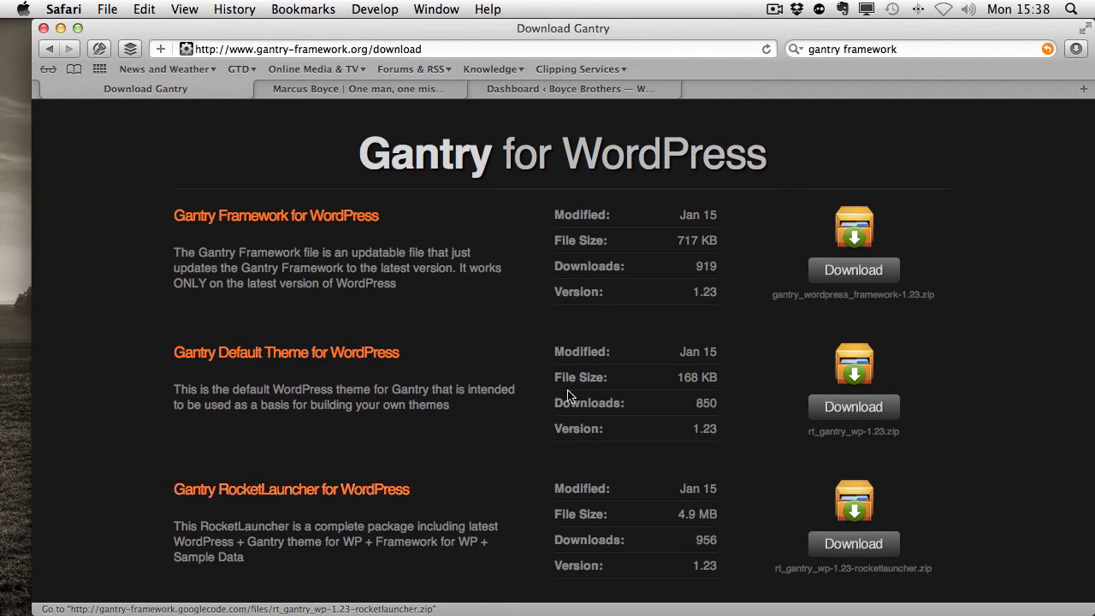
click(851, 272)
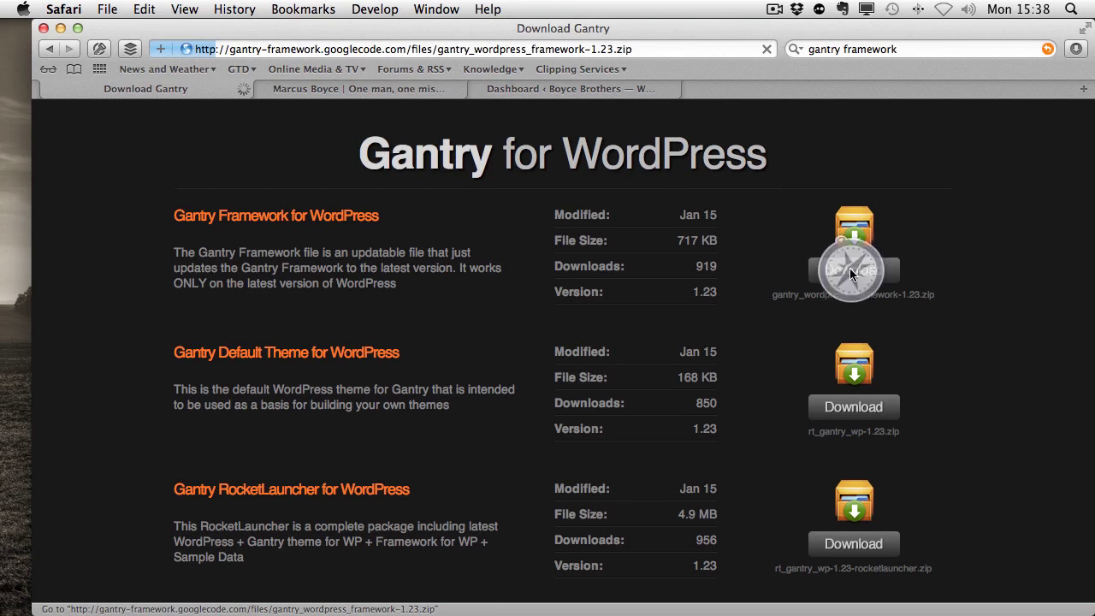
click(854, 416)
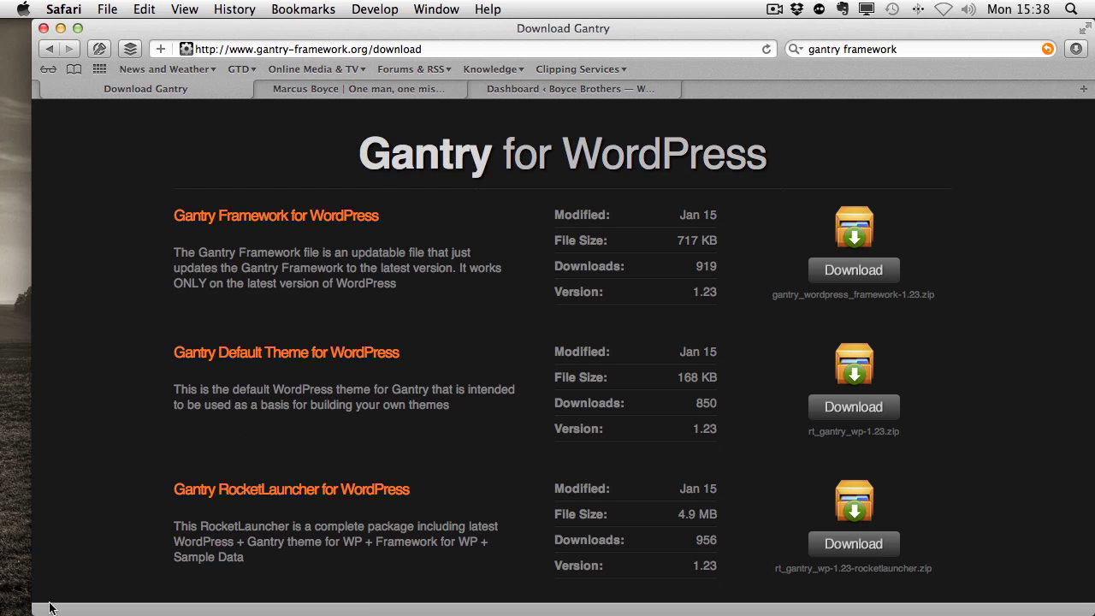
Open Downloads in Finder and preview the gantry and rt_gantry_wp folders
mouse_move(3, 490)
click(13, 525)
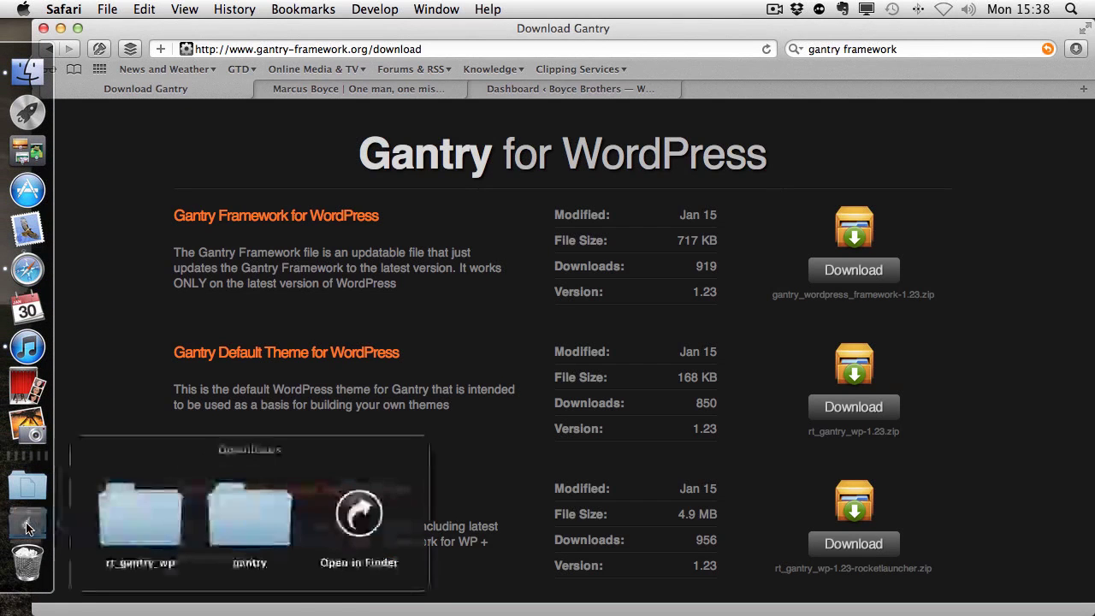
click(365, 523)
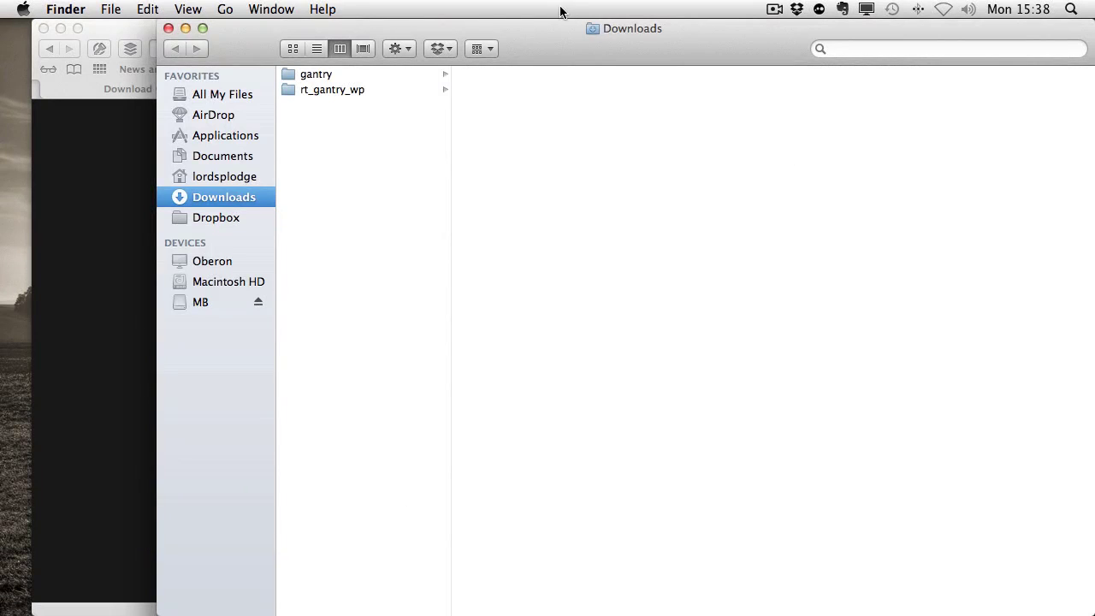
click(317, 74)
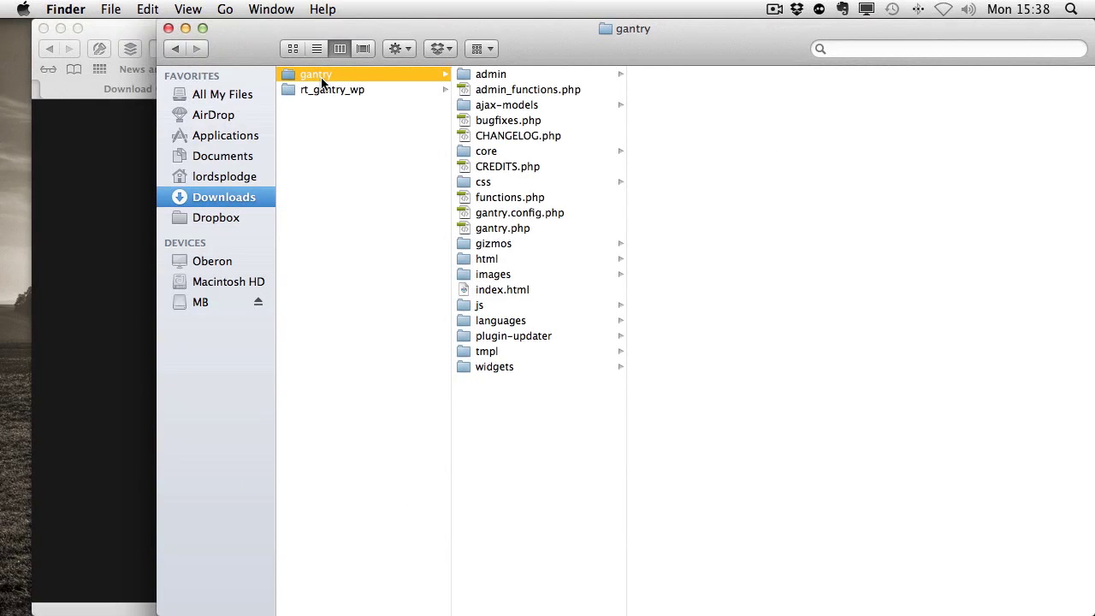
click(326, 90)
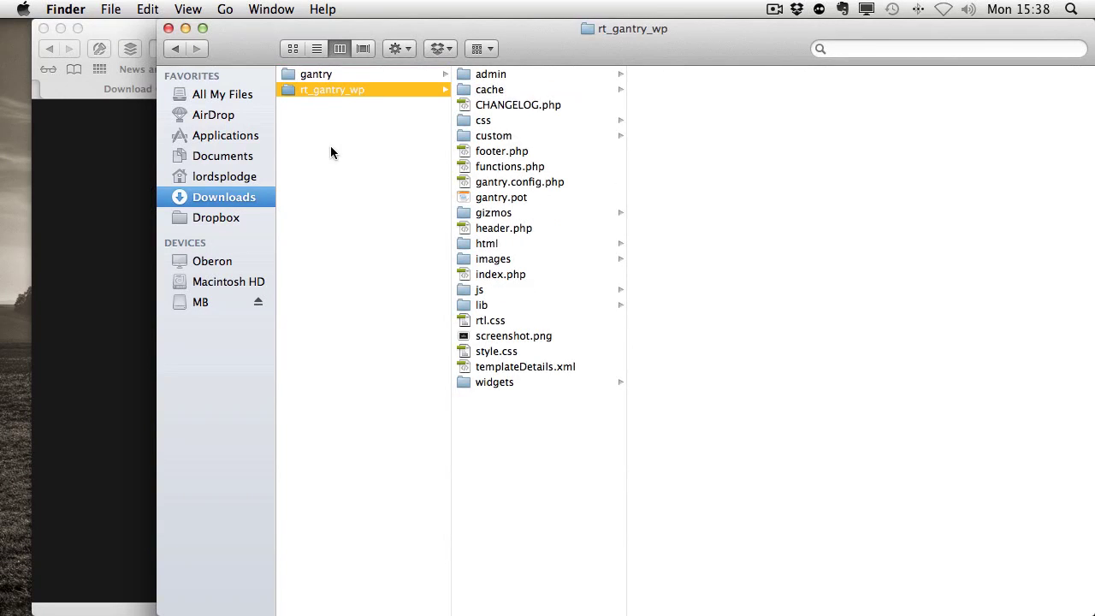
click(346, 177)
Compress the rt_gantry_wp and gantry folders into zip files
right_click(322, 90)
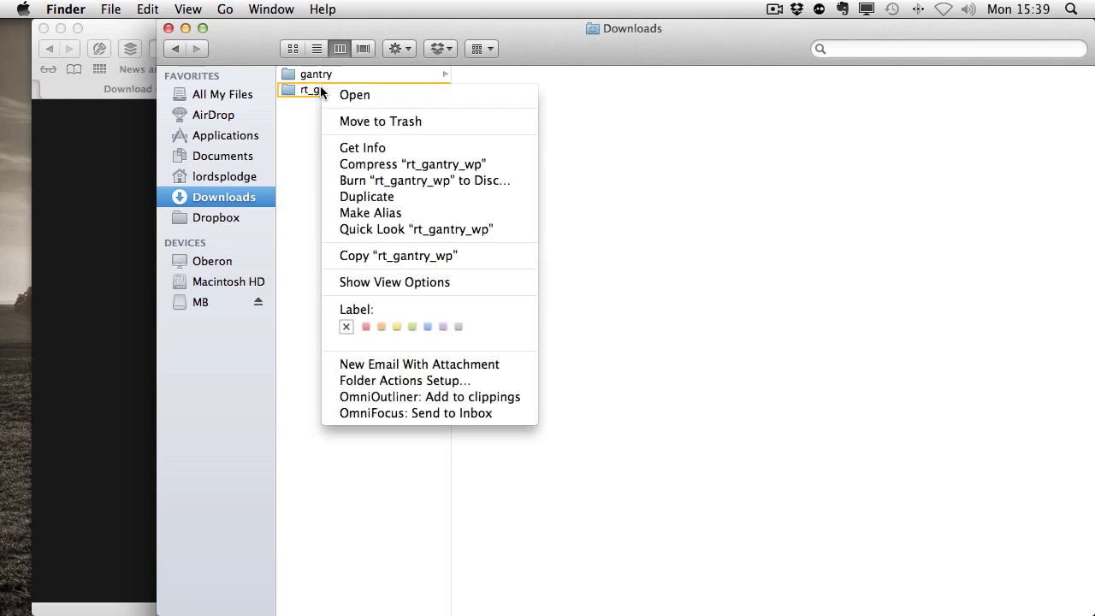
click(429, 168)
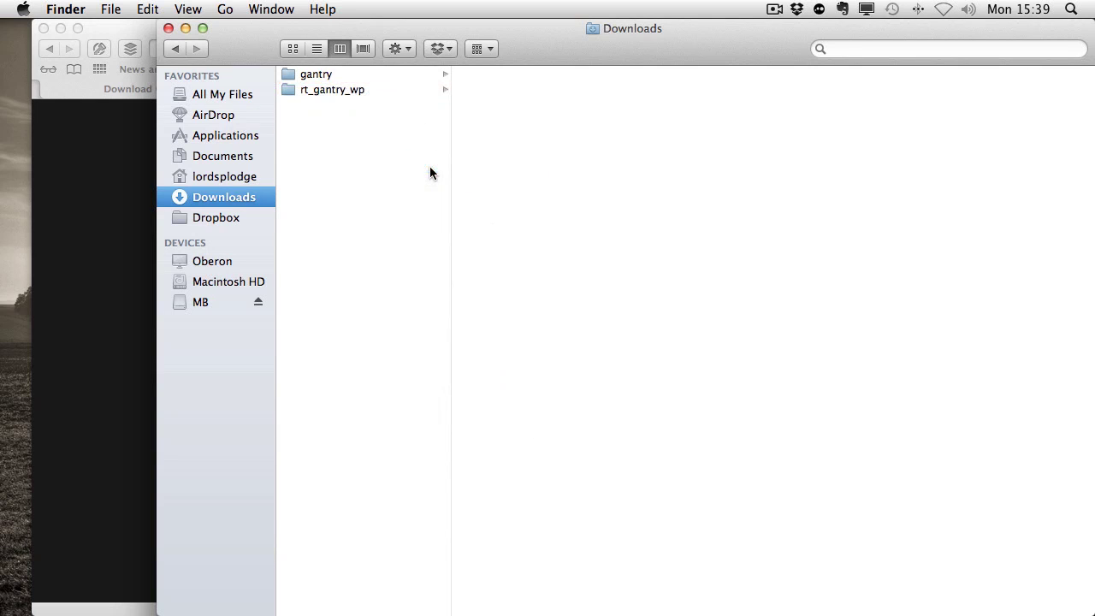
right_click(320, 74)
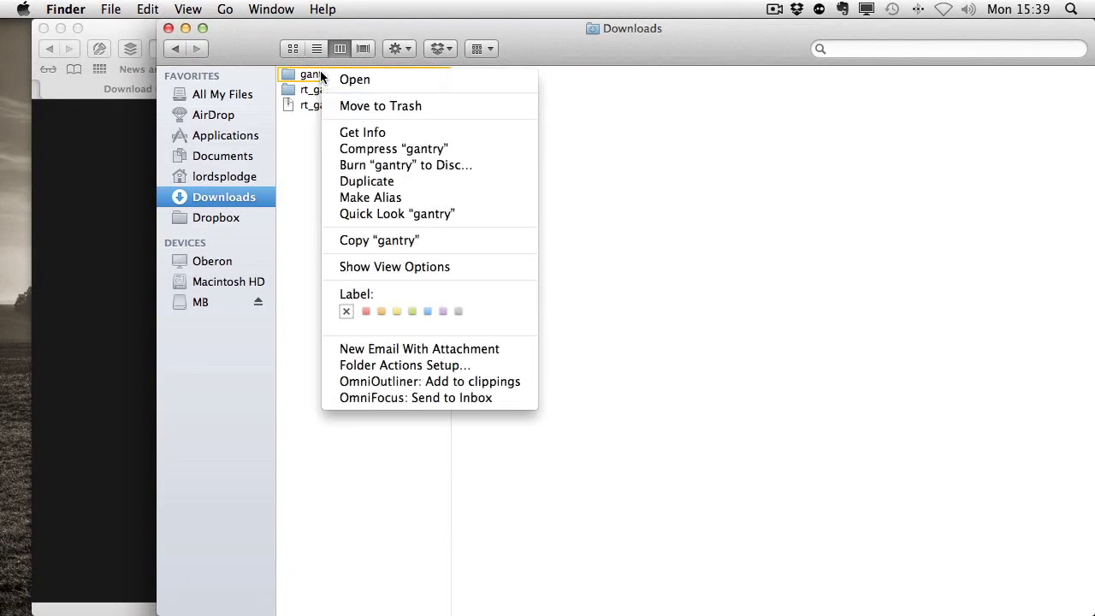
click(407, 154)
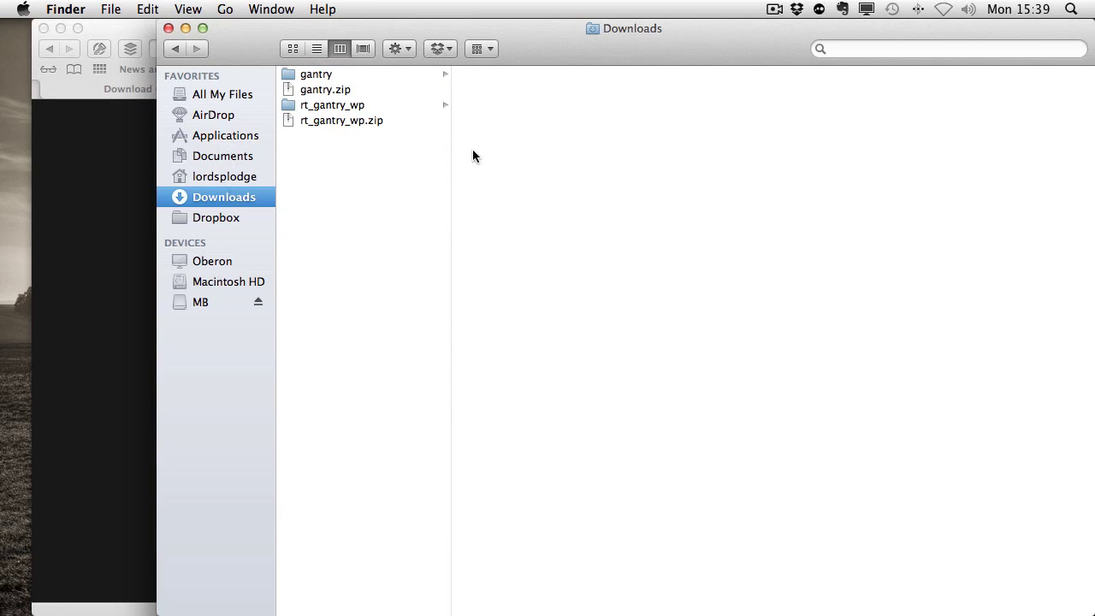
Recheck both folders' contents and return to the plain Downloads listing
click(319, 75)
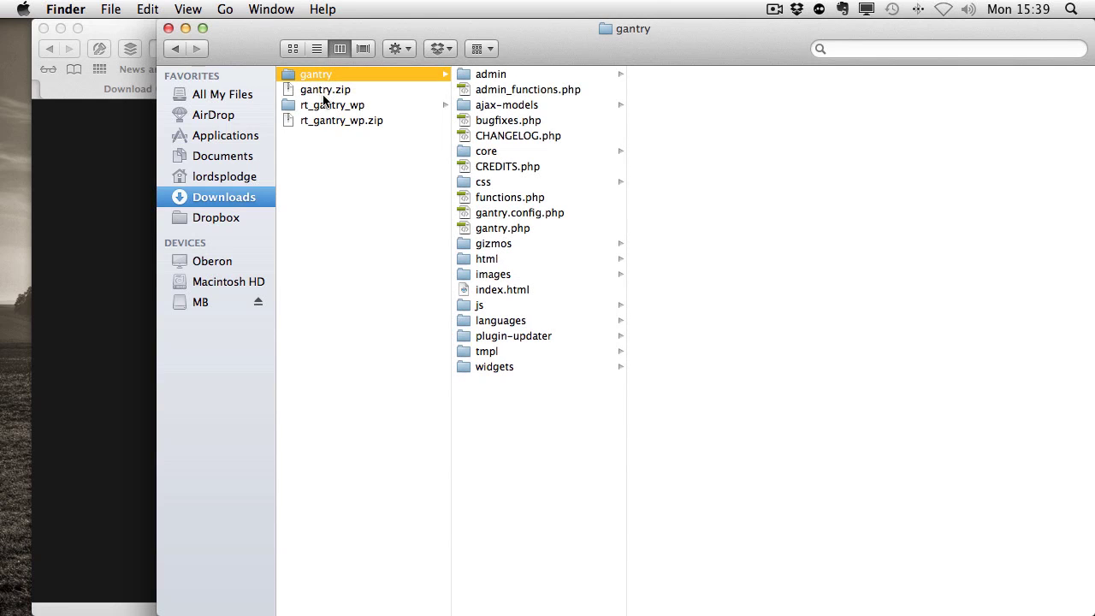
click(328, 105)
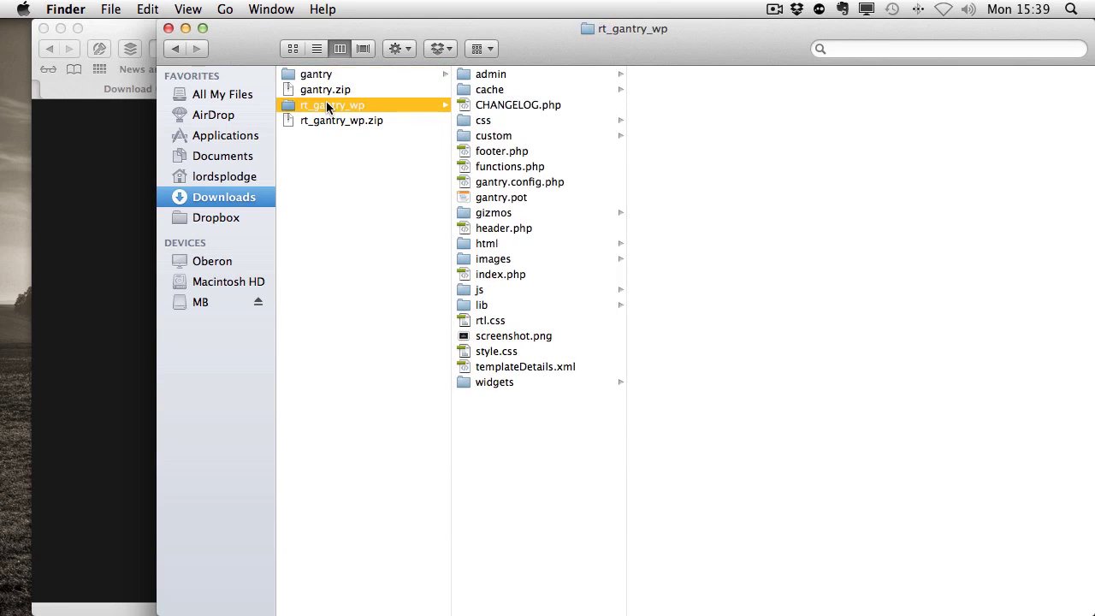
click(385, 175)
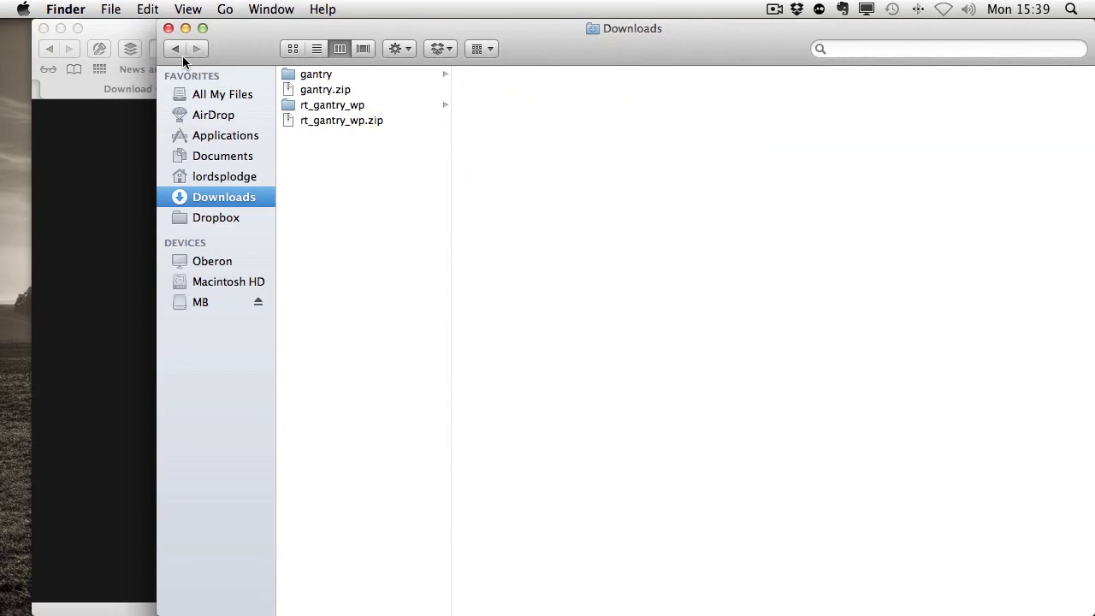
Close Finder and go to Plugins > Add New > Upload in the WordPress dashboard
click(168, 28)
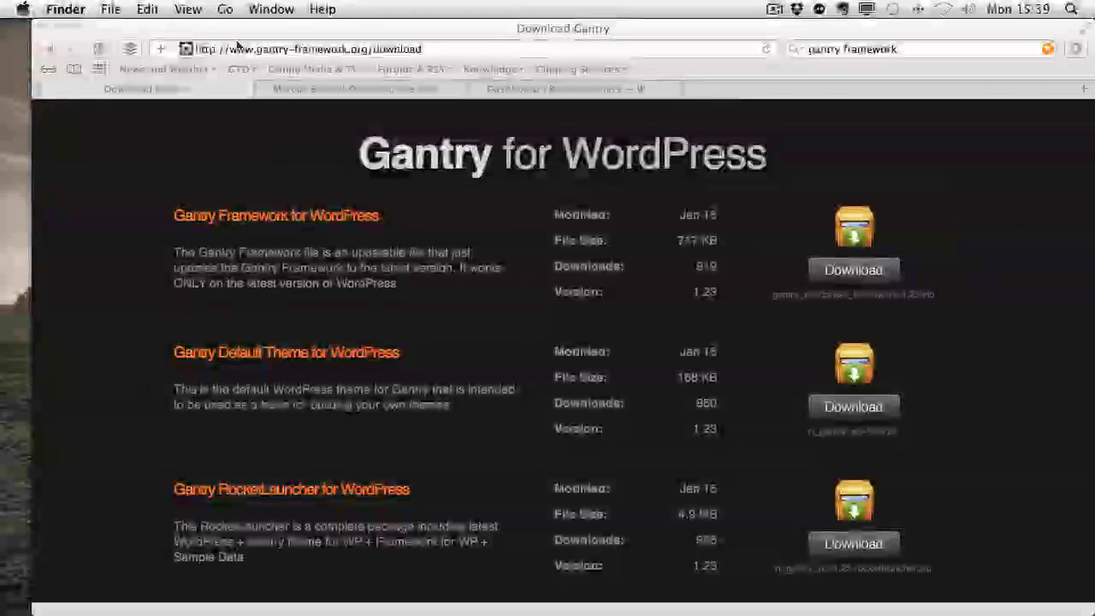
click(557, 89)
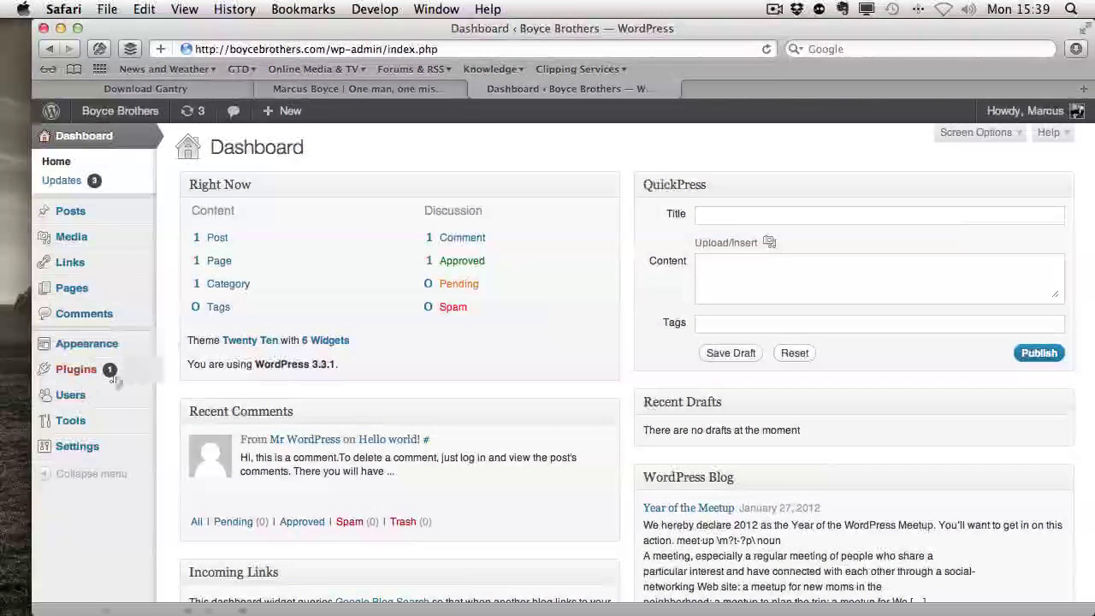
mouse_move(41, 376)
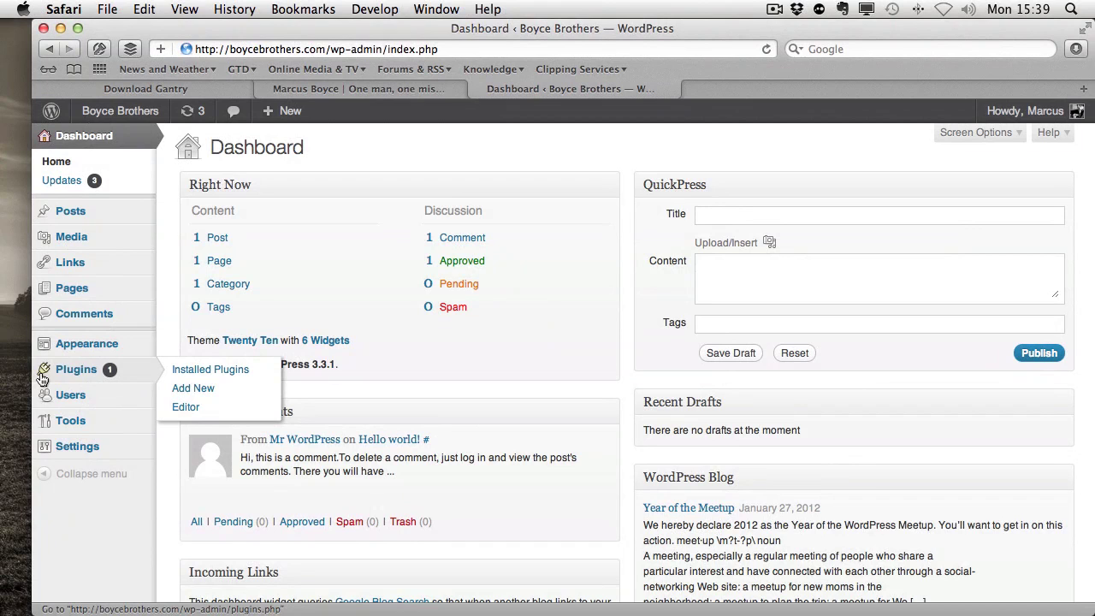
click(212, 389)
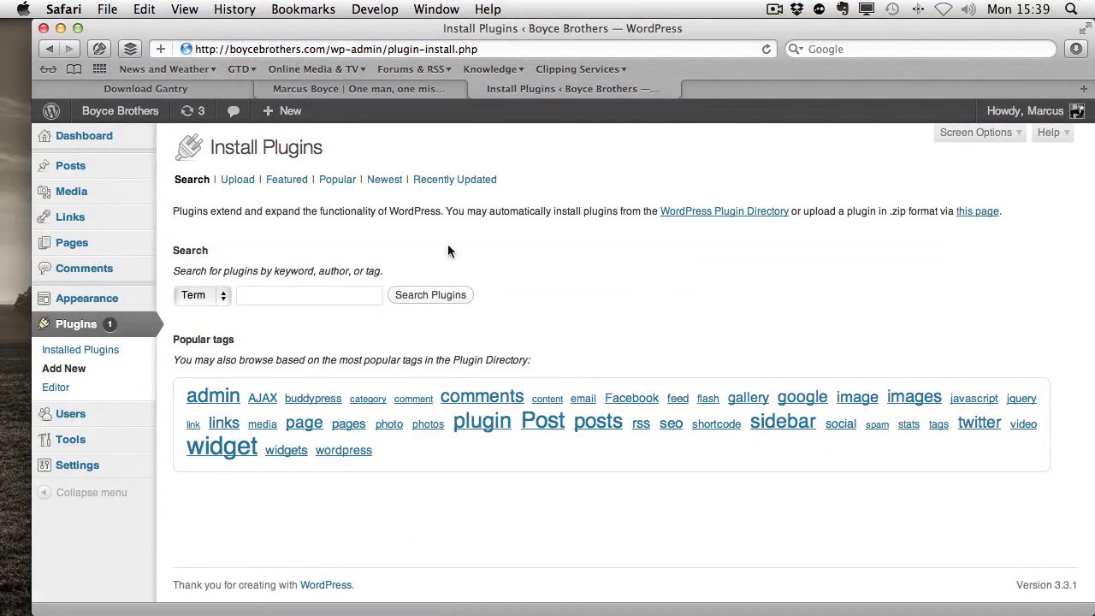
click(244, 179)
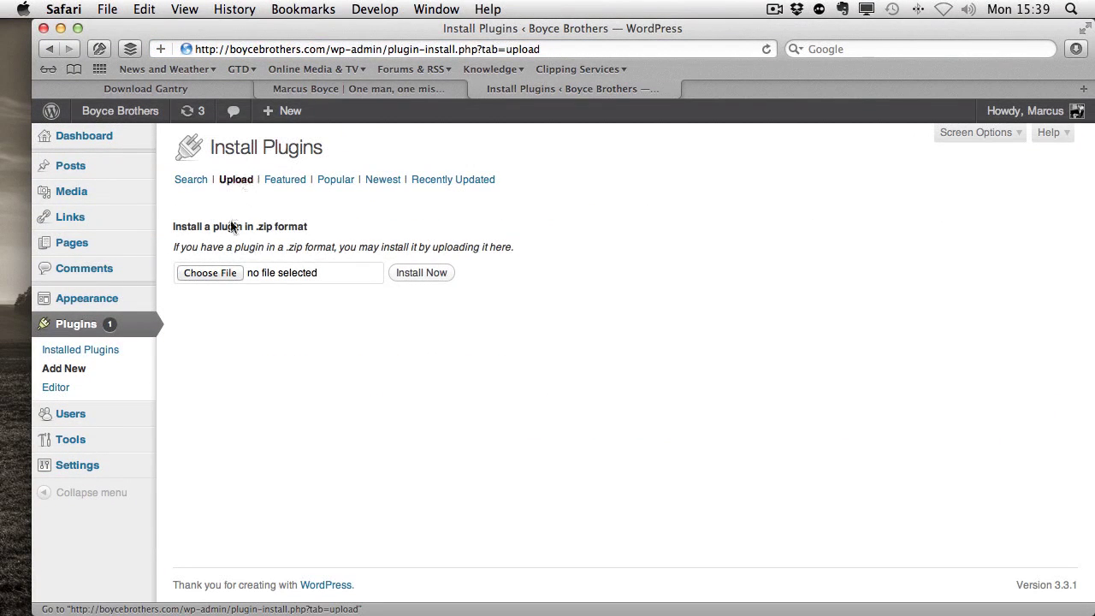
Upload and install gantry.zip from Downloads, then activate the Gantry Template Framework plugin
click(226, 274)
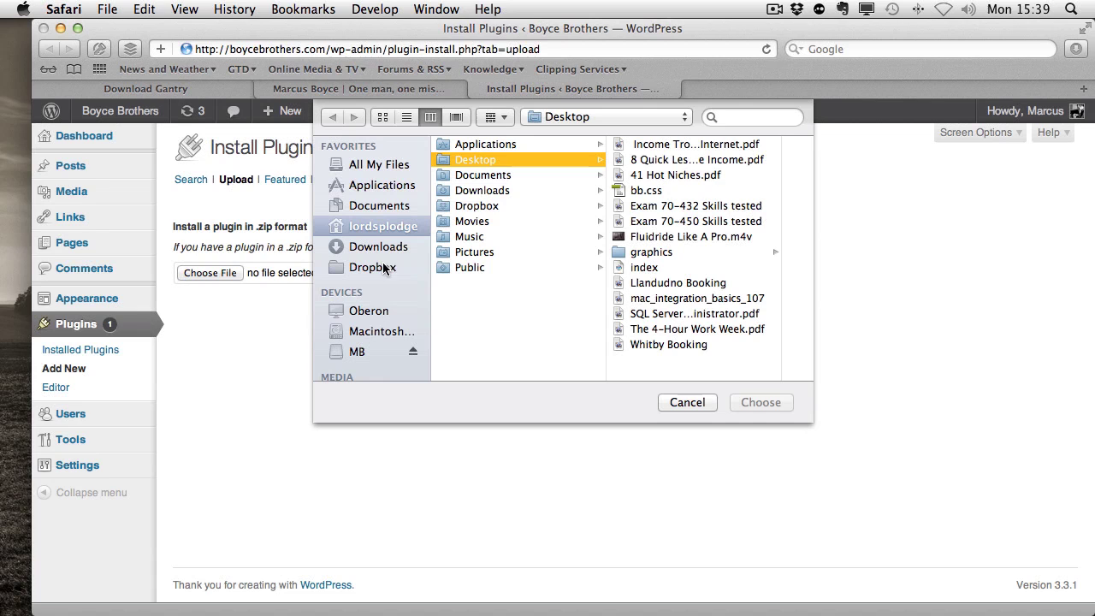
click(514, 187)
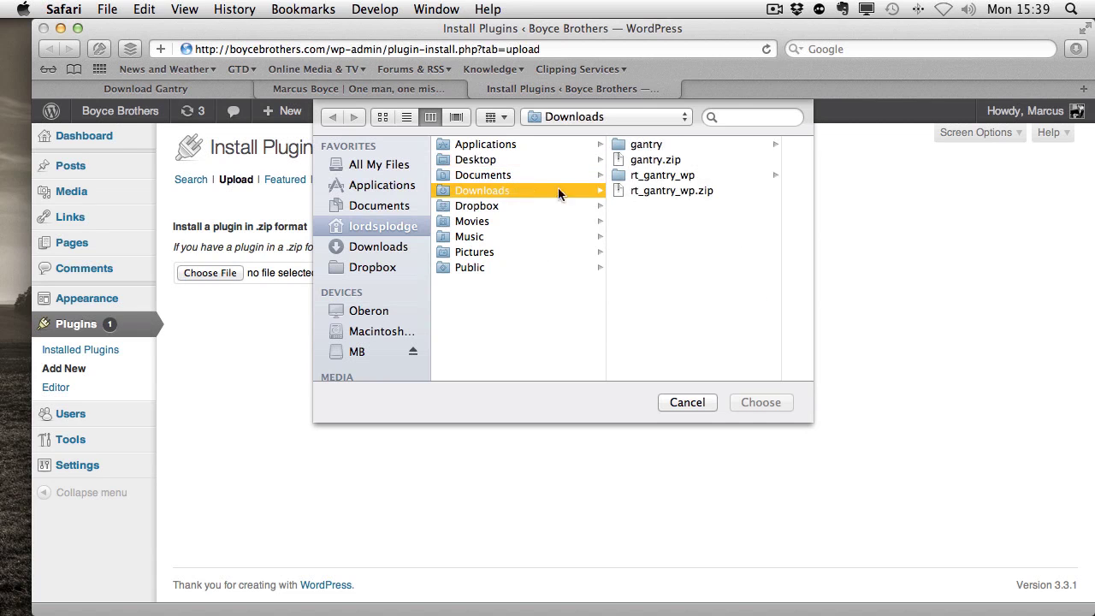
click(656, 160)
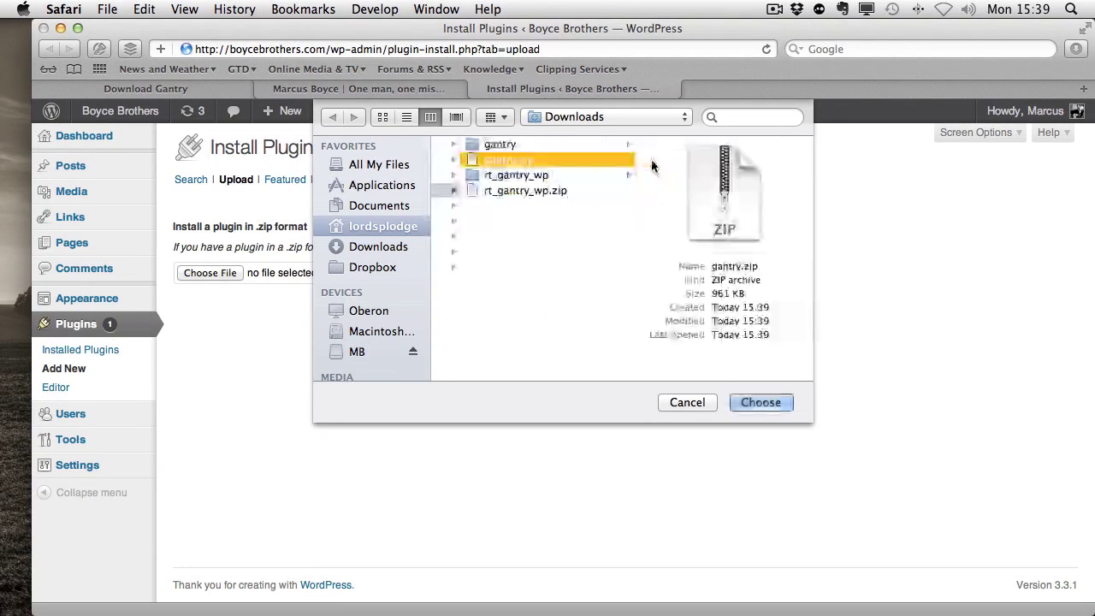
click(751, 404)
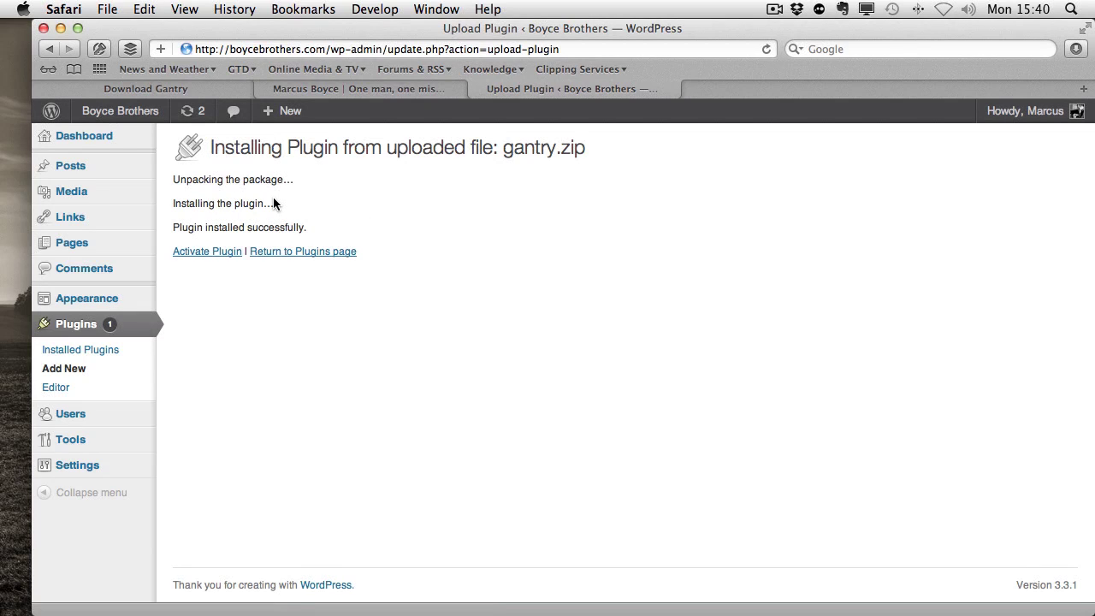
click(210, 250)
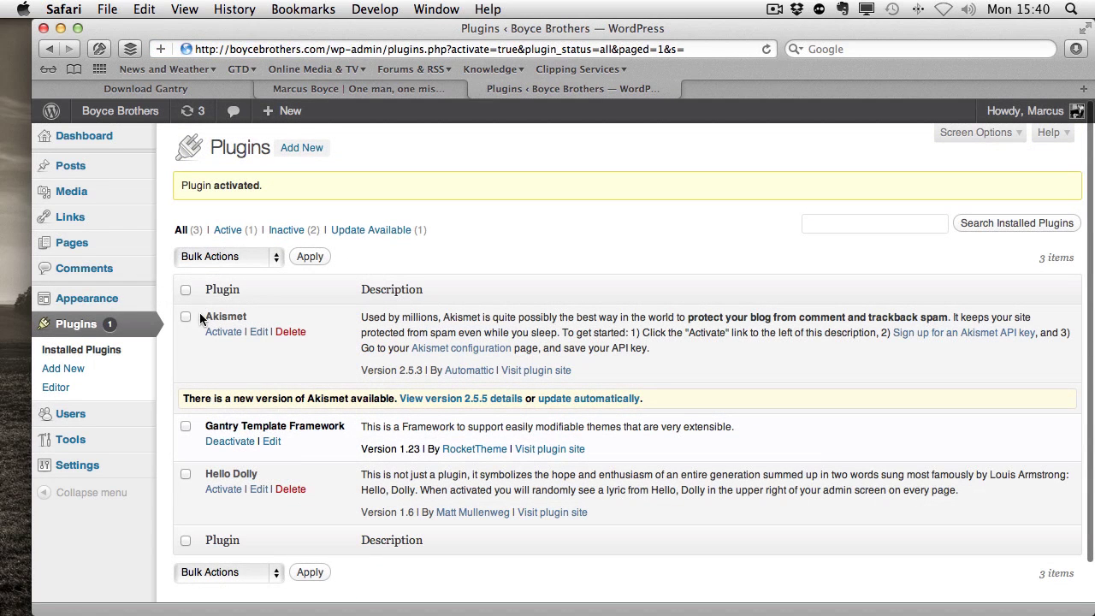
Upload and install rt_gantry_wp.zip via Appearance > Themes > Install Themes > Upload
mouse_move(81, 301)
click(196, 297)
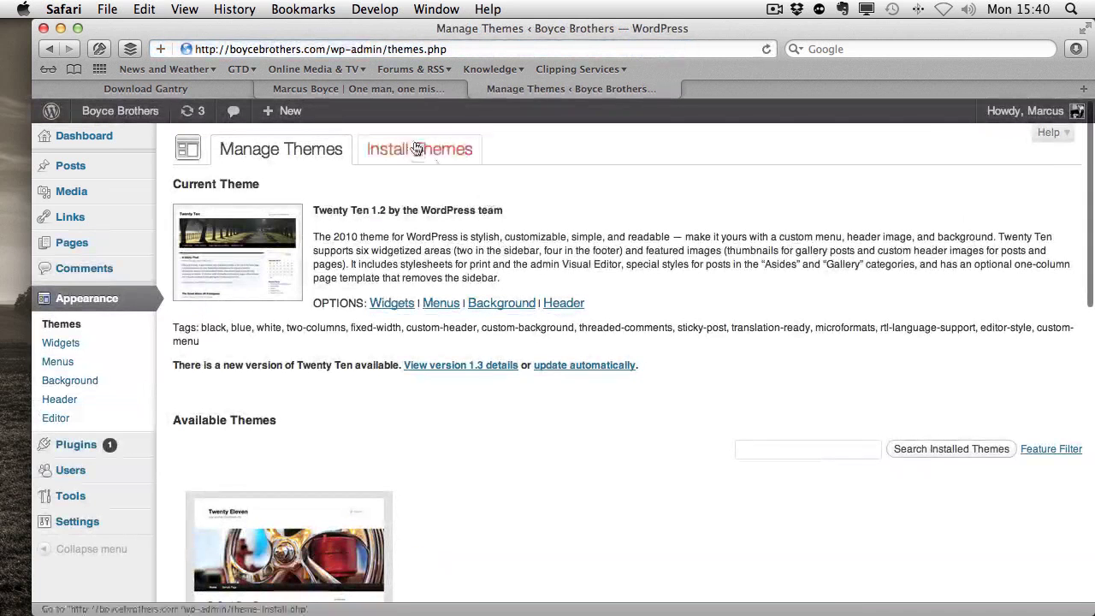
click(410, 145)
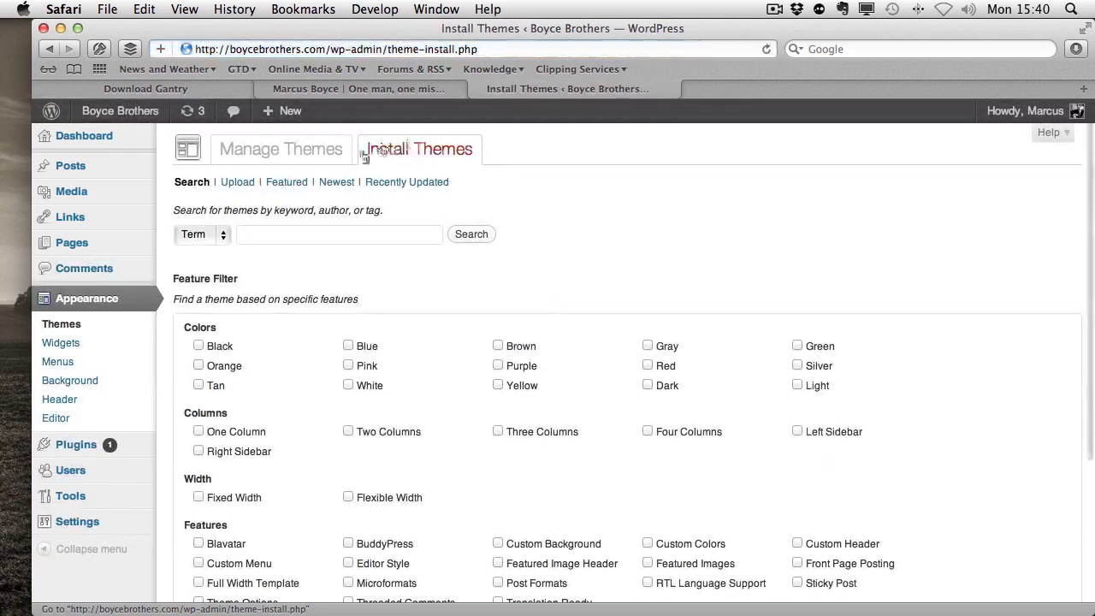
click(237, 185)
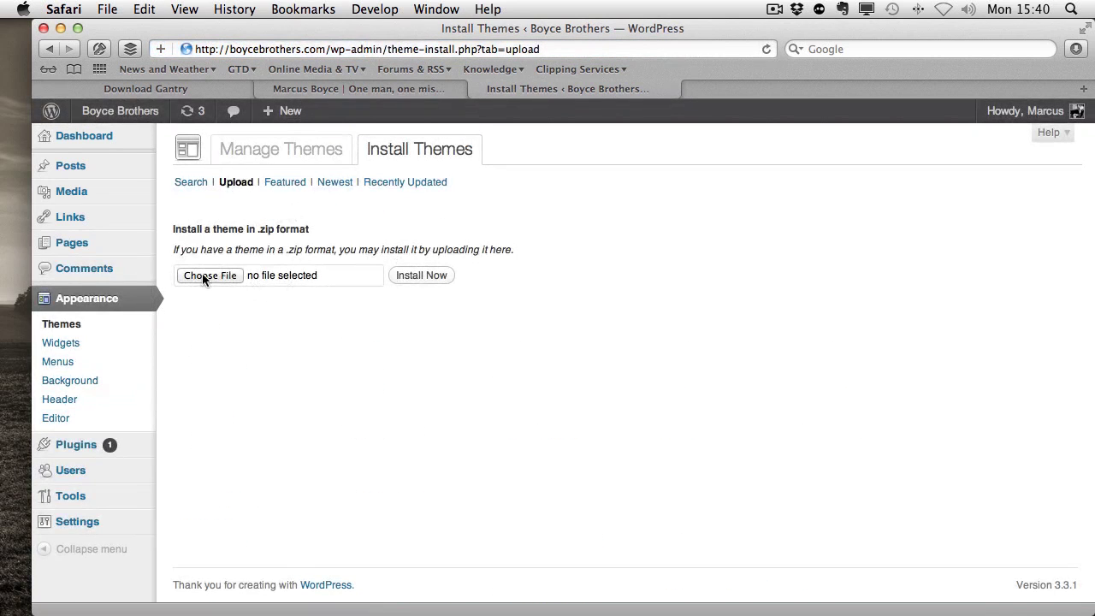
click(205, 278)
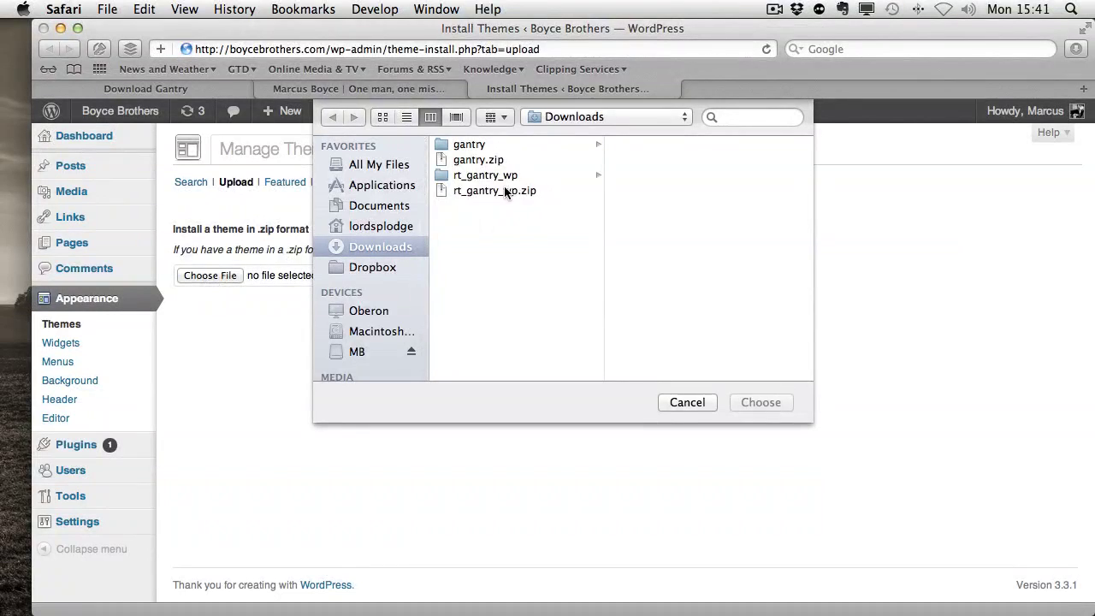
click(505, 191)
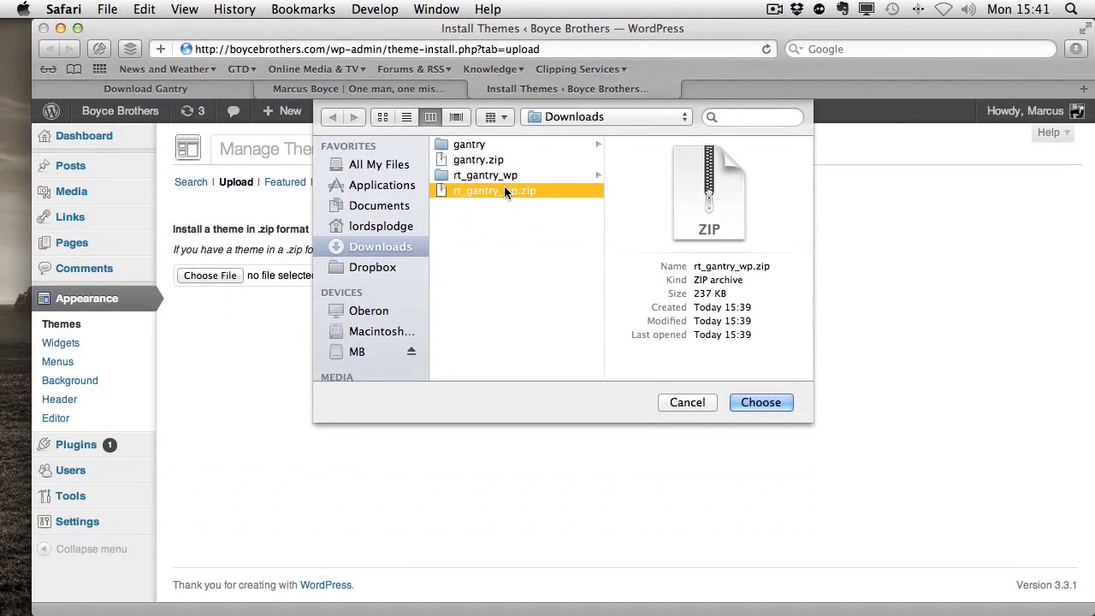
click(762, 402)
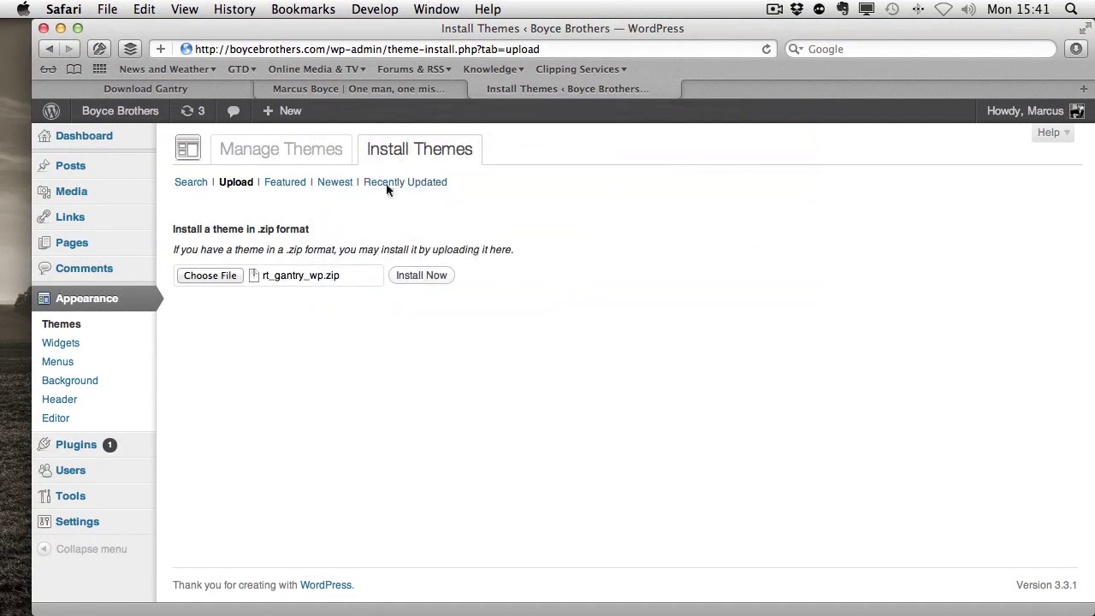
click(416, 288)
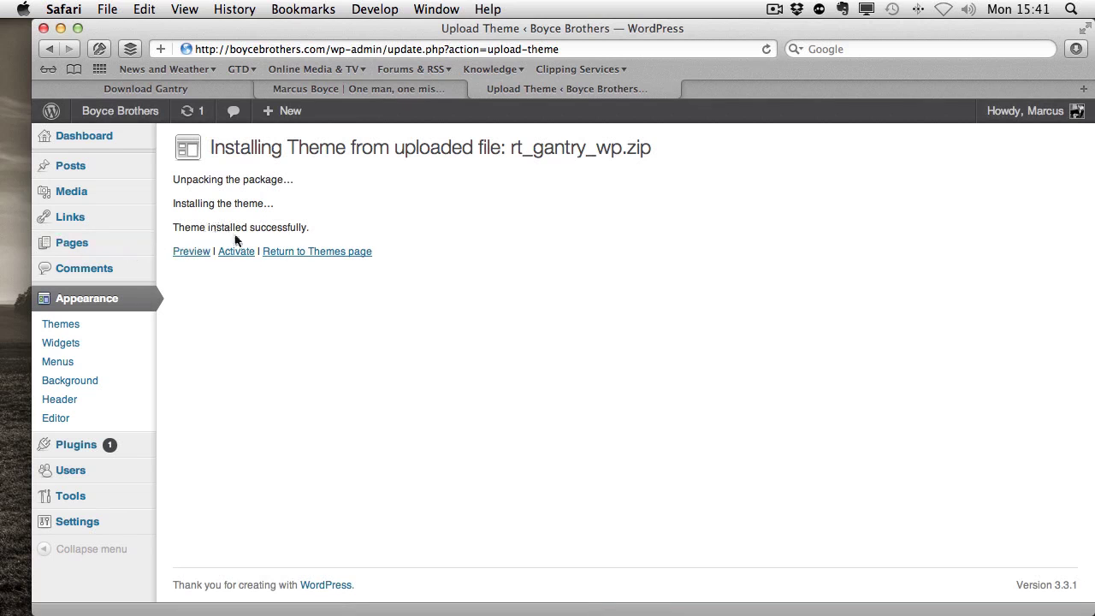
Activate the Gantry theme, dismiss the Saving Widgets notice, and go to Gantry Theme settings
click(240, 255)
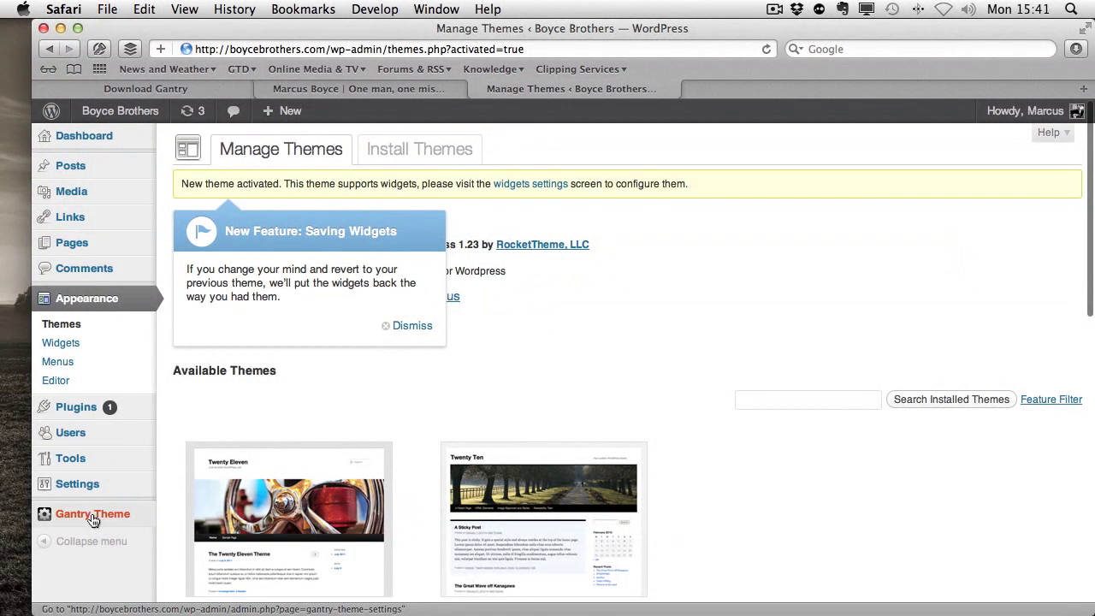
click(415, 326)
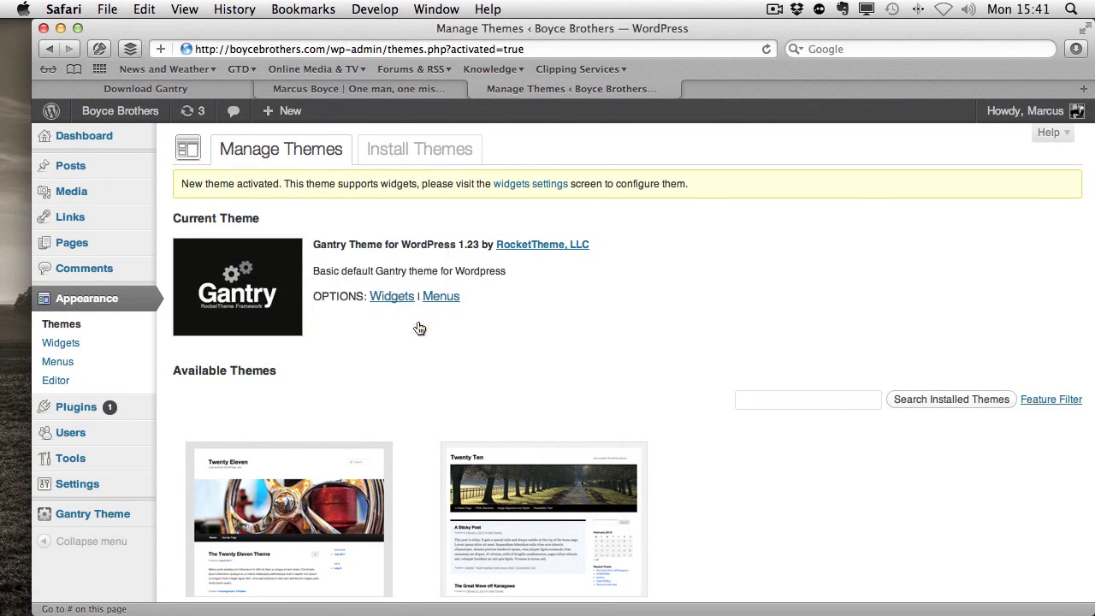
click(75, 515)
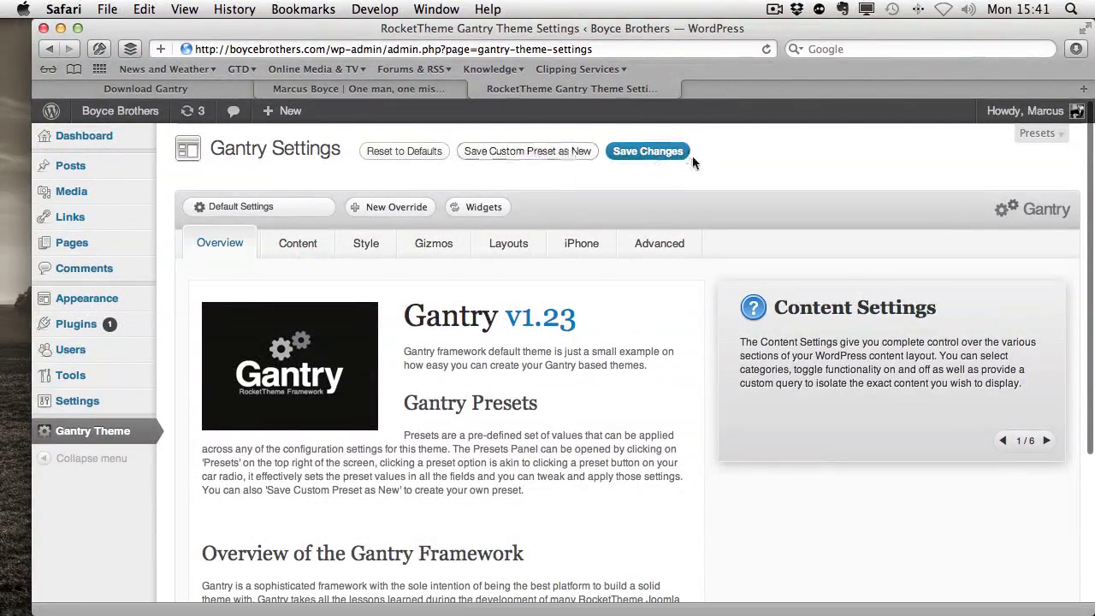
Apply Preset 4 from the Gantry Presets carousel and save the settings
click(1054, 140)
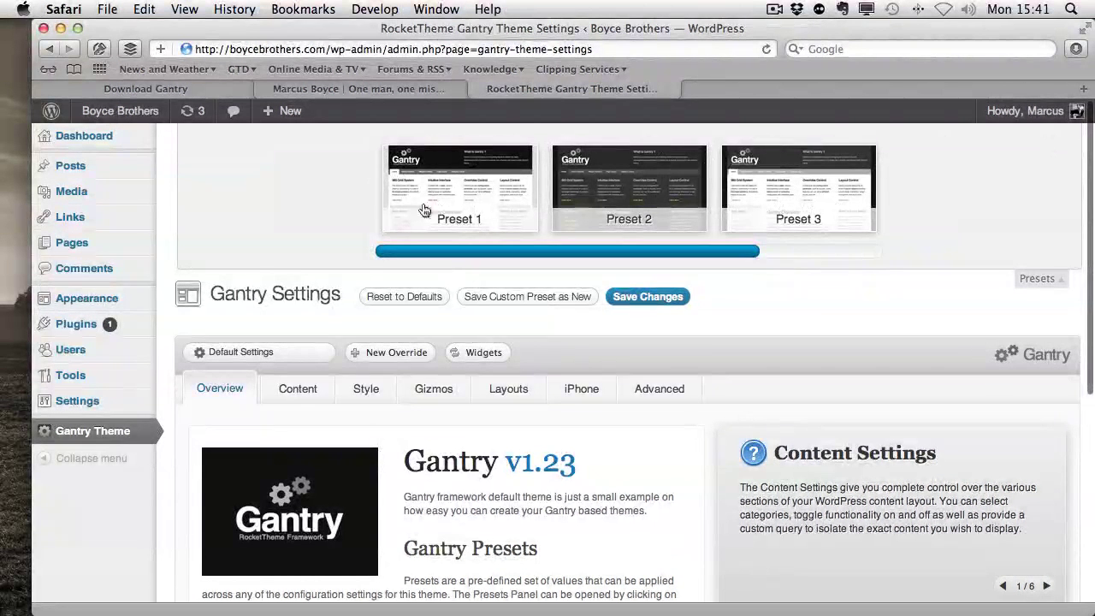
drag(531, 248, 724, 271)
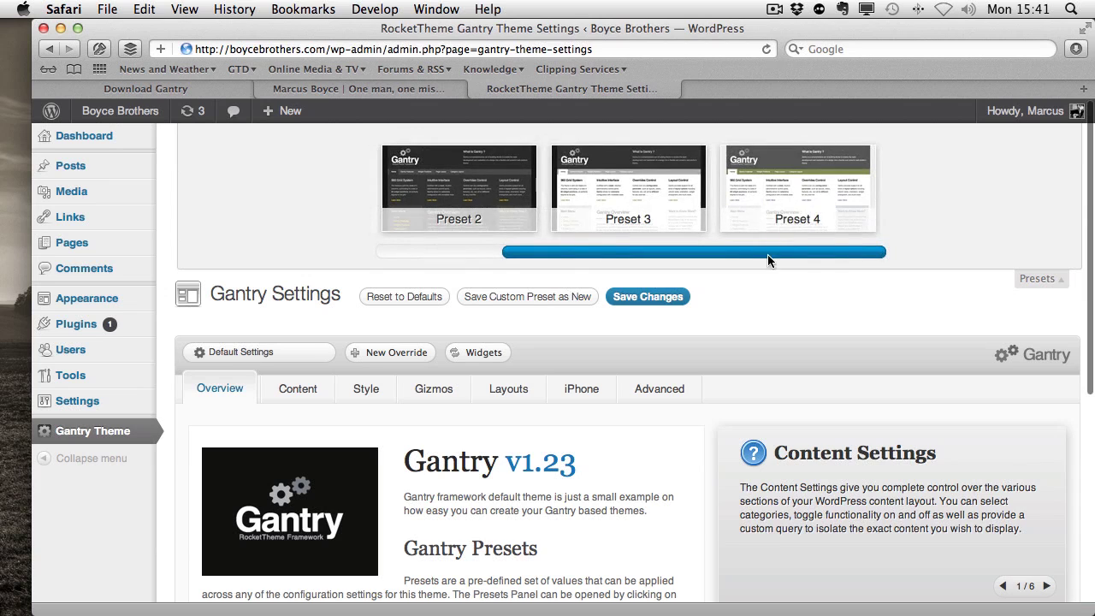
click(781, 216)
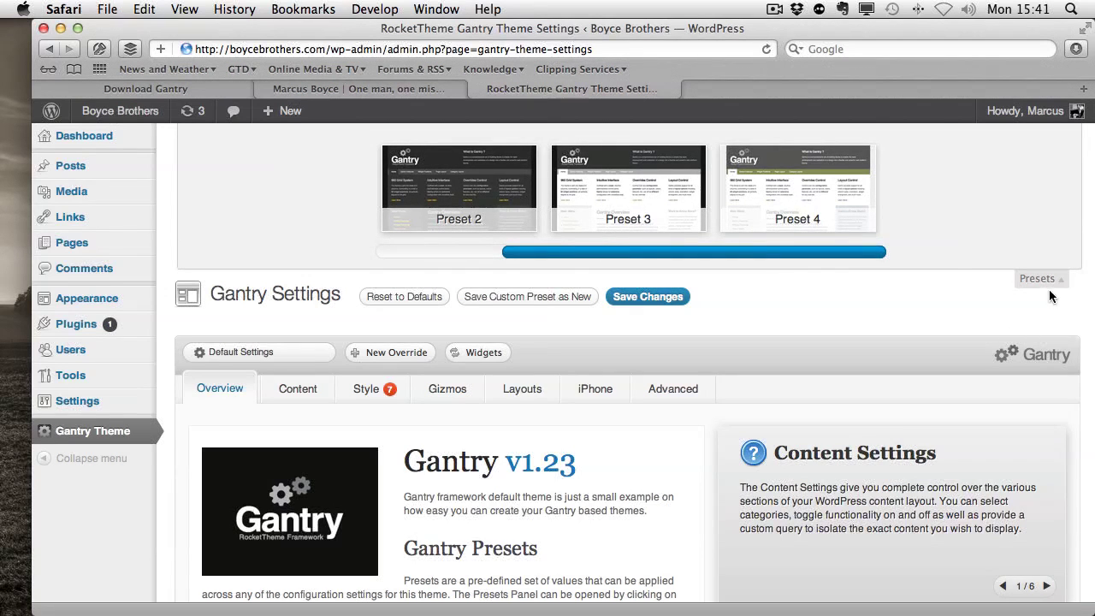
click(616, 299)
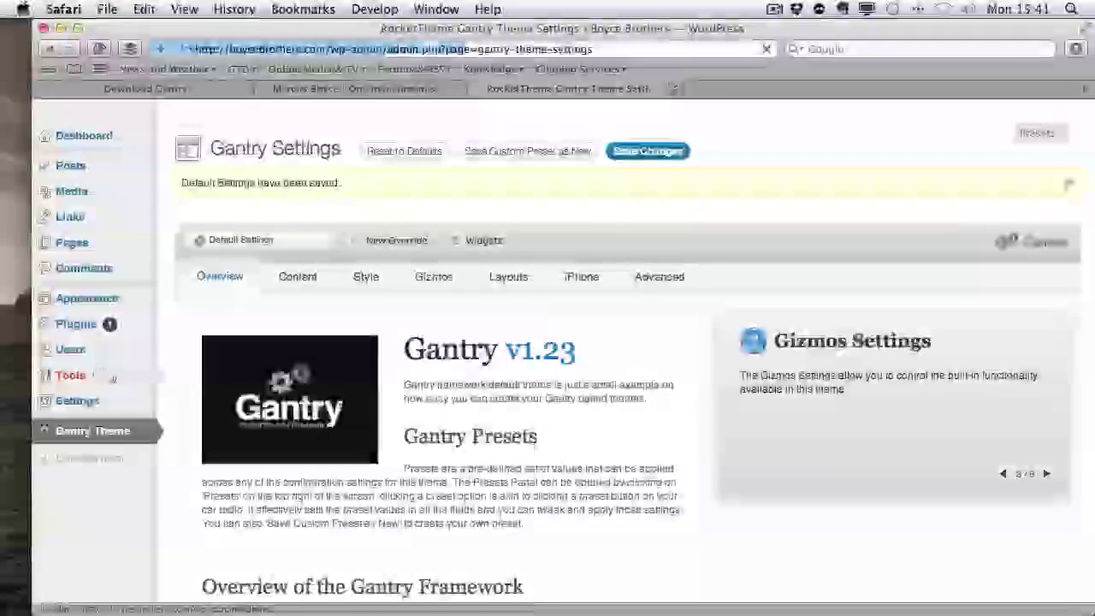
Scroll through Gantry's Content settings
click(303, 278)
scroll(447, 385, down, 5)
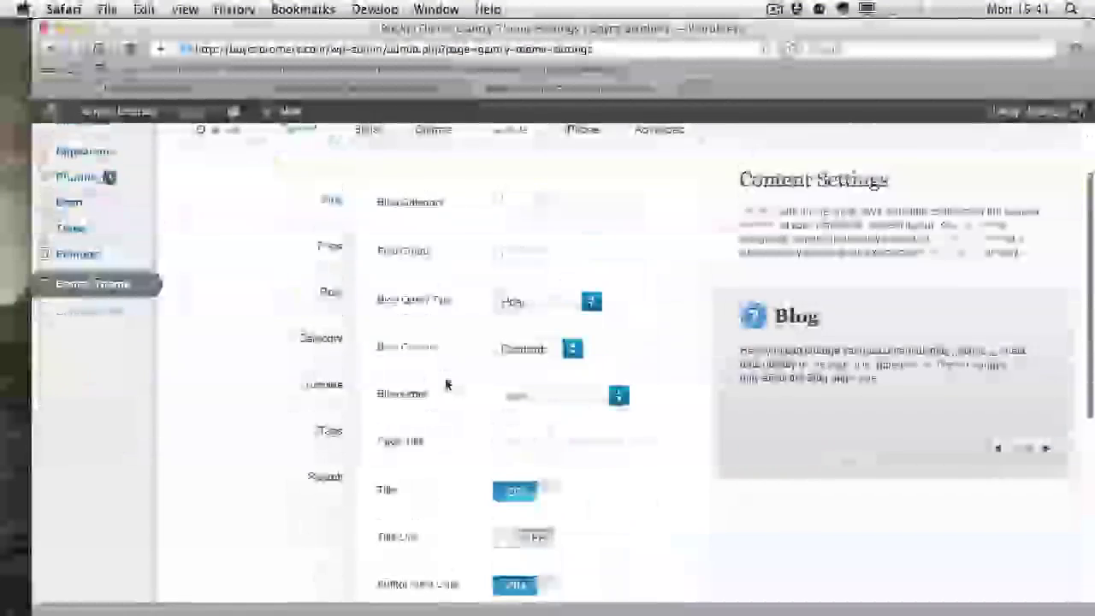
scroll(446, 384, down, 3)
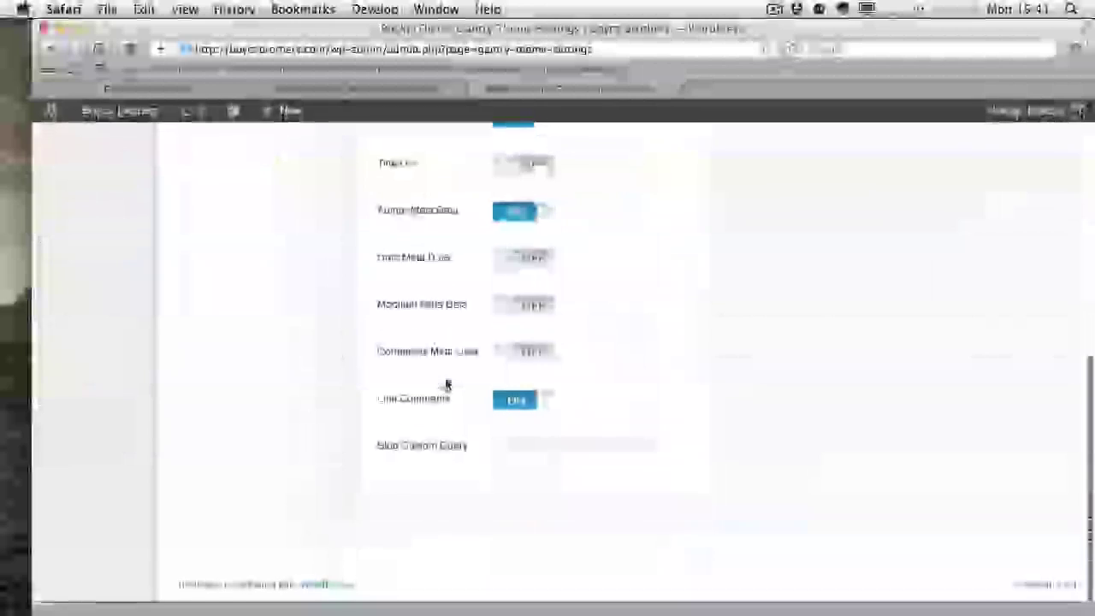
scroll(447, 384, up, 5)
scroll(447, 384, up, 3)
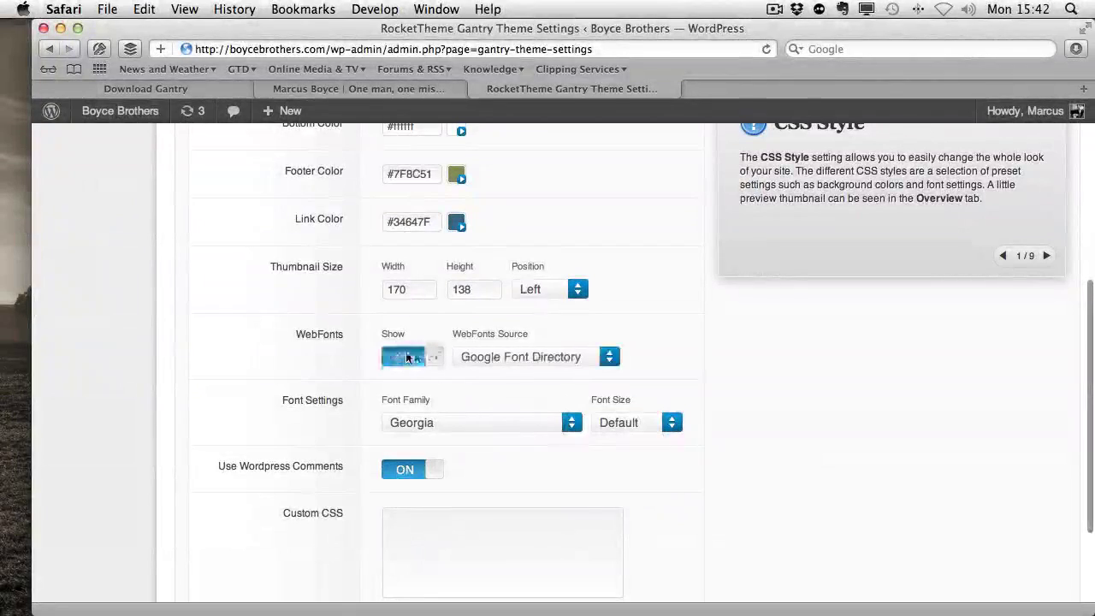
scroll(516, 308, up, 3)
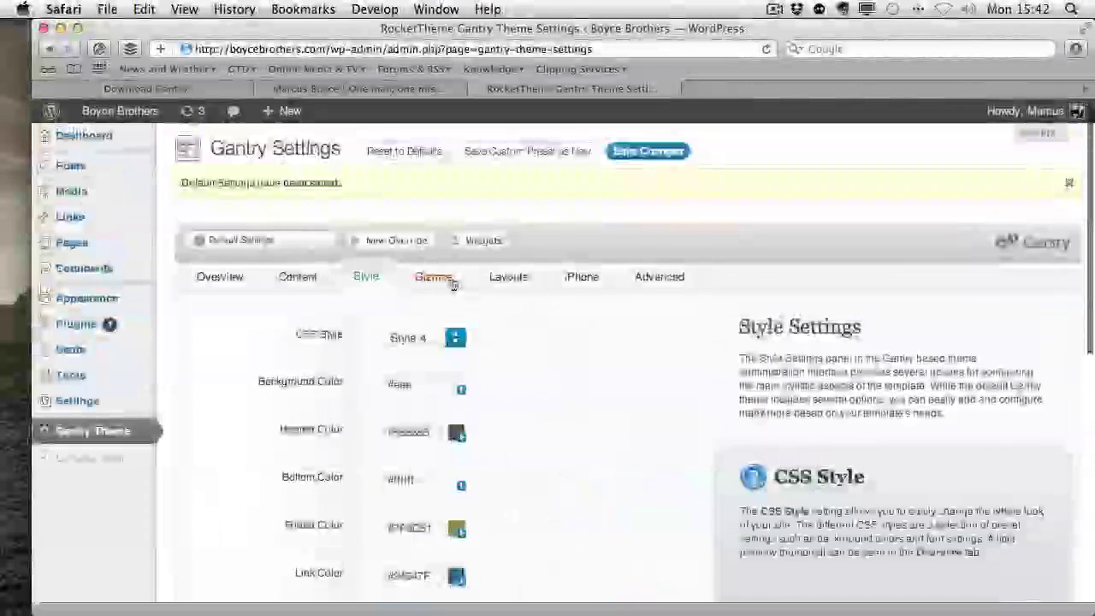
Step through the Gizmos and Layouts settings to the iPhone settings and scroll them
click(433, 276)
click(505, 278)
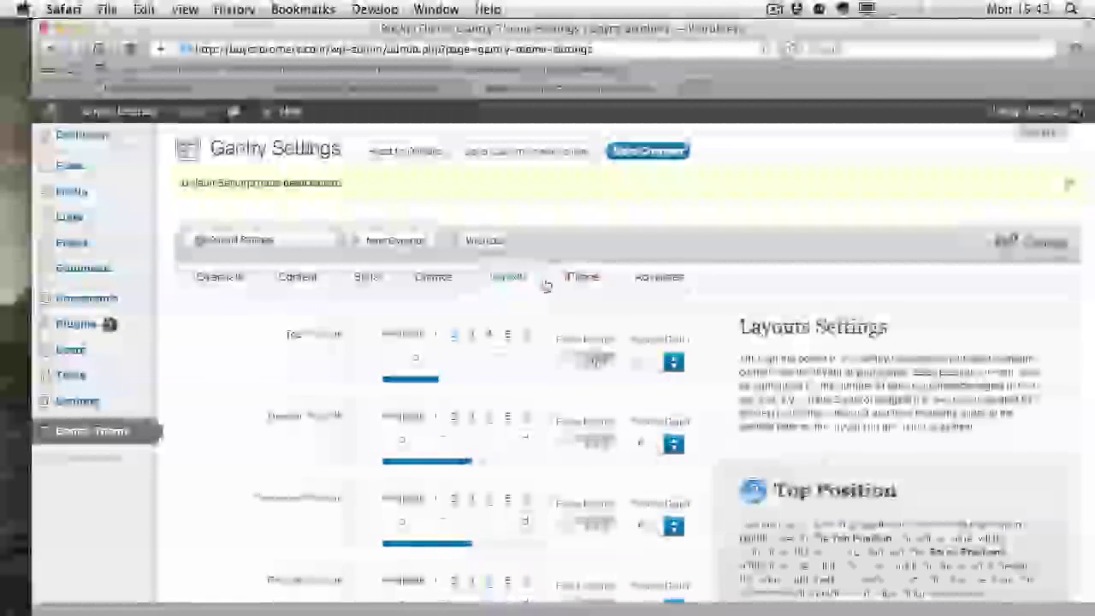
click(594, 277)
scroll(514, 398, down, 5)
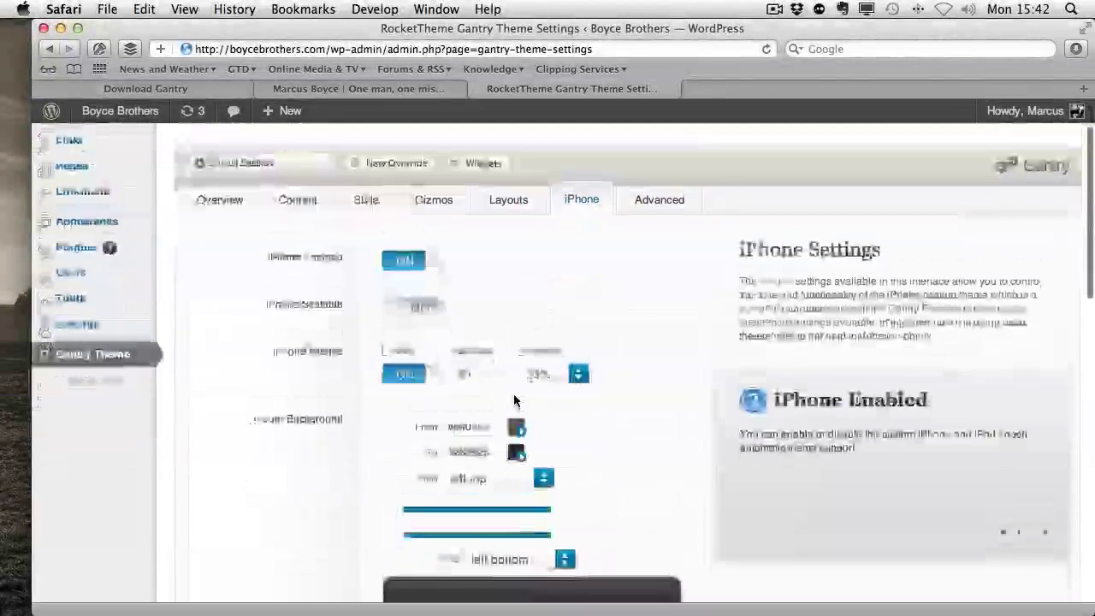
scroll(515, 399, down, 10)
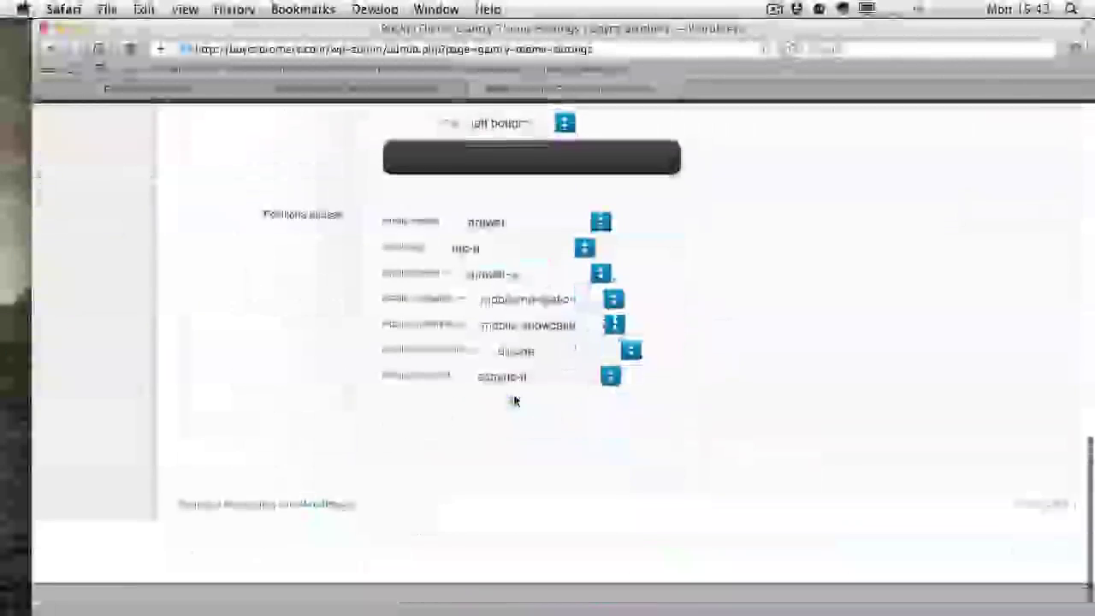
scroll(515, 399, up, 15)
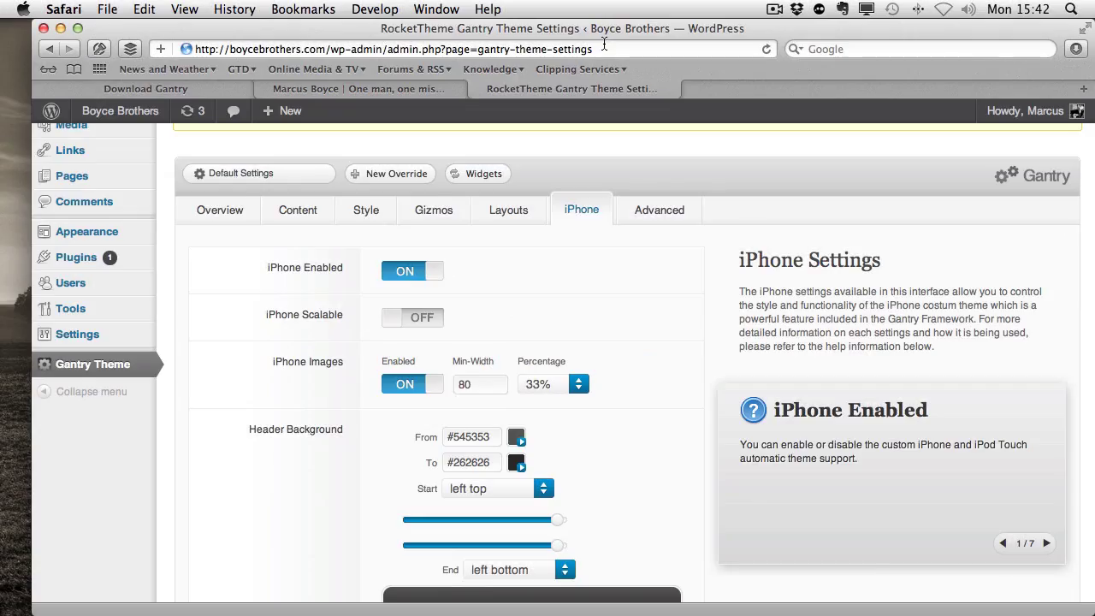
Load the Boyce Brothers site home page in a new tab and scroll through it
key(super+t)
text(boycebrothers.com/)
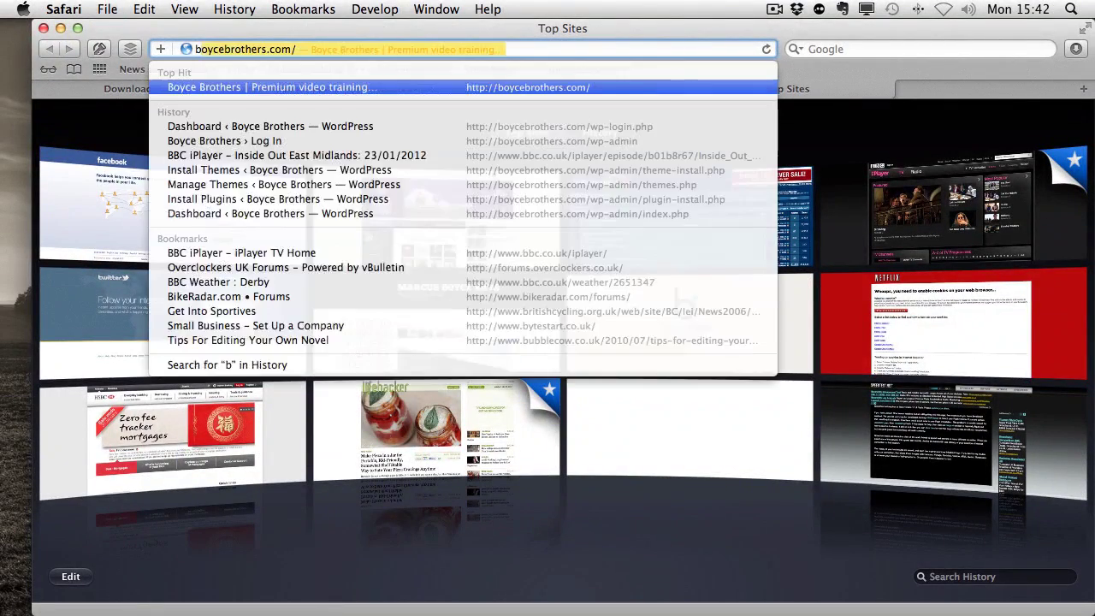
key(Return)
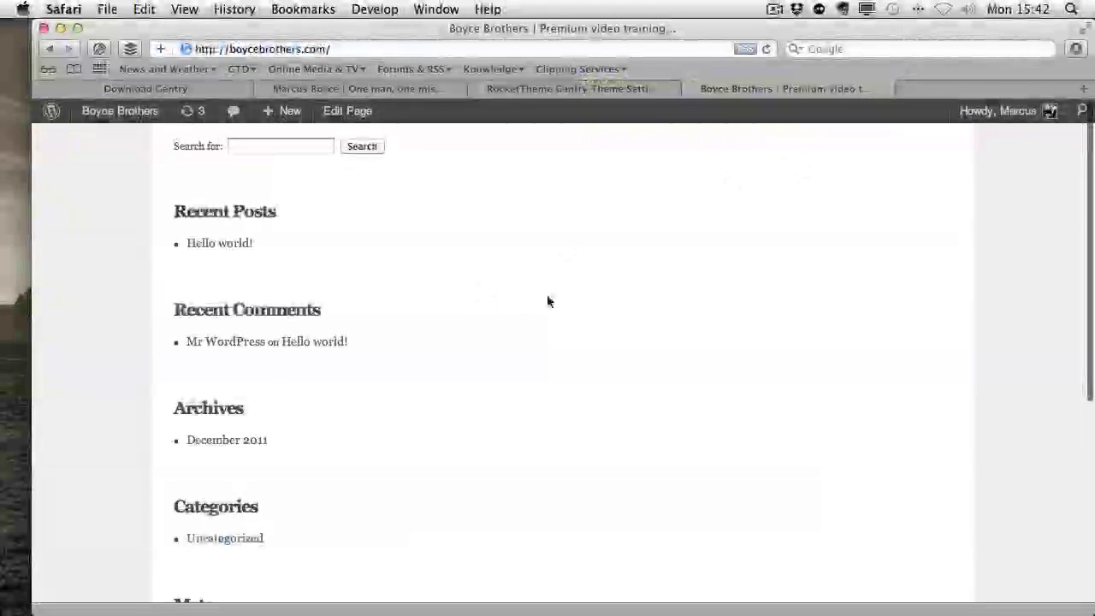
scroll(582, 306, down, 5)
scroll(582, 308, up, 5)
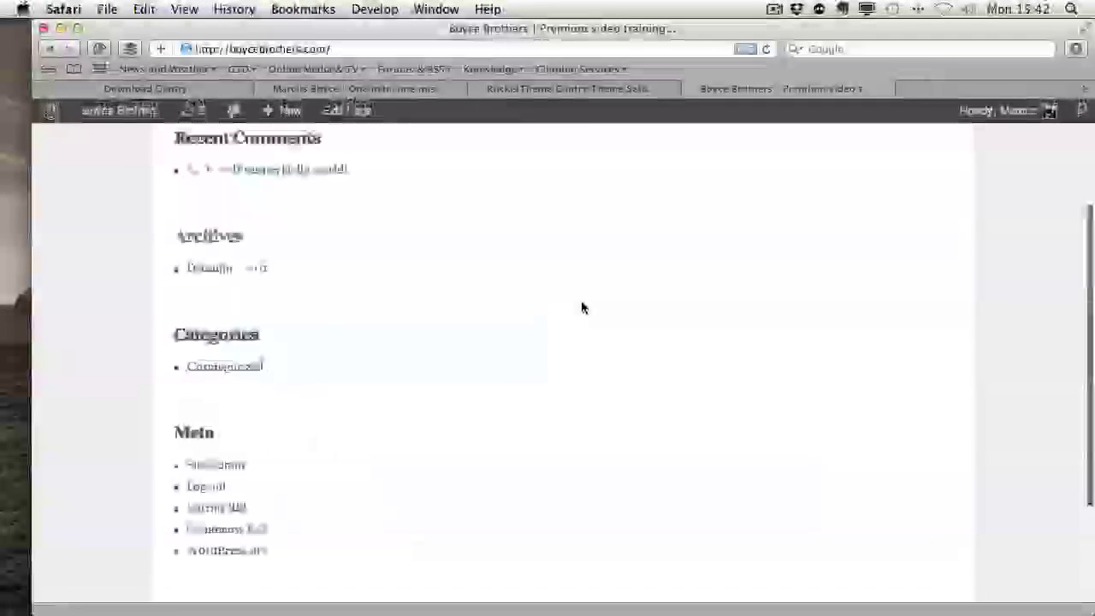
scroll(582, 308, down, 5)
scroll(582, 308, up, 5)
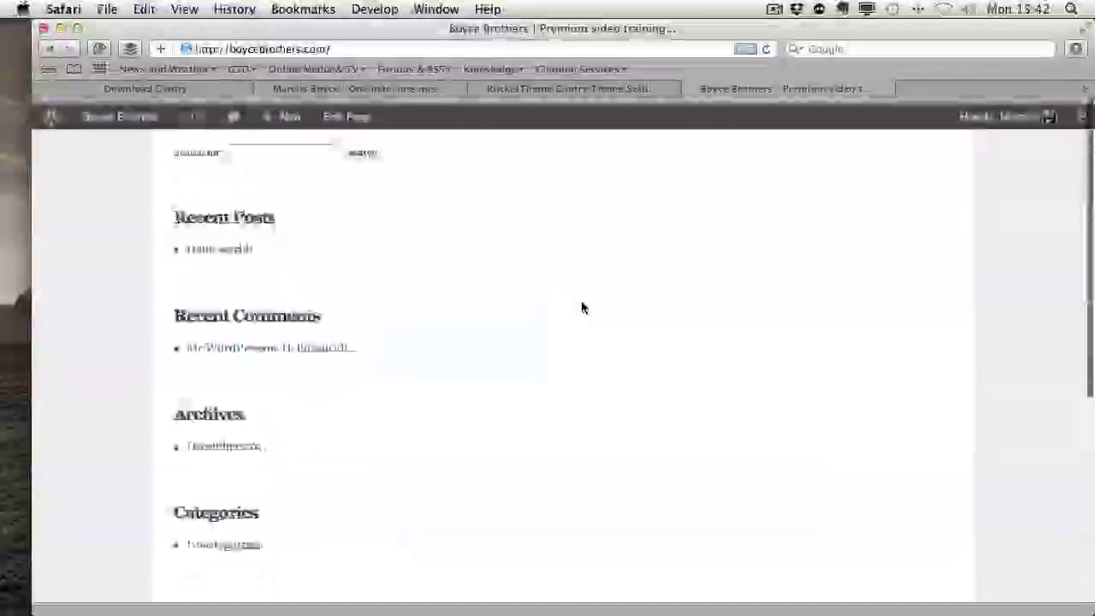
scroll(582, 308, down, 5)
scroll(581, 308, up, 5)
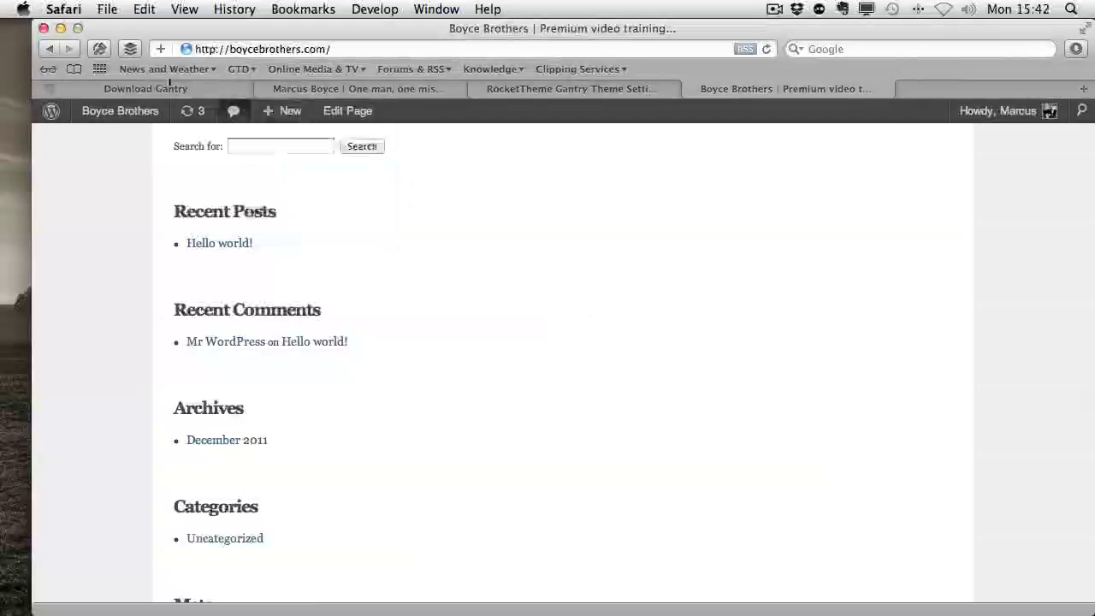
Browse the Gantry documentation's WordPress screencasts, then switch to the personal website tab
click(163, 90)
scroll(631, 199, up, 15)
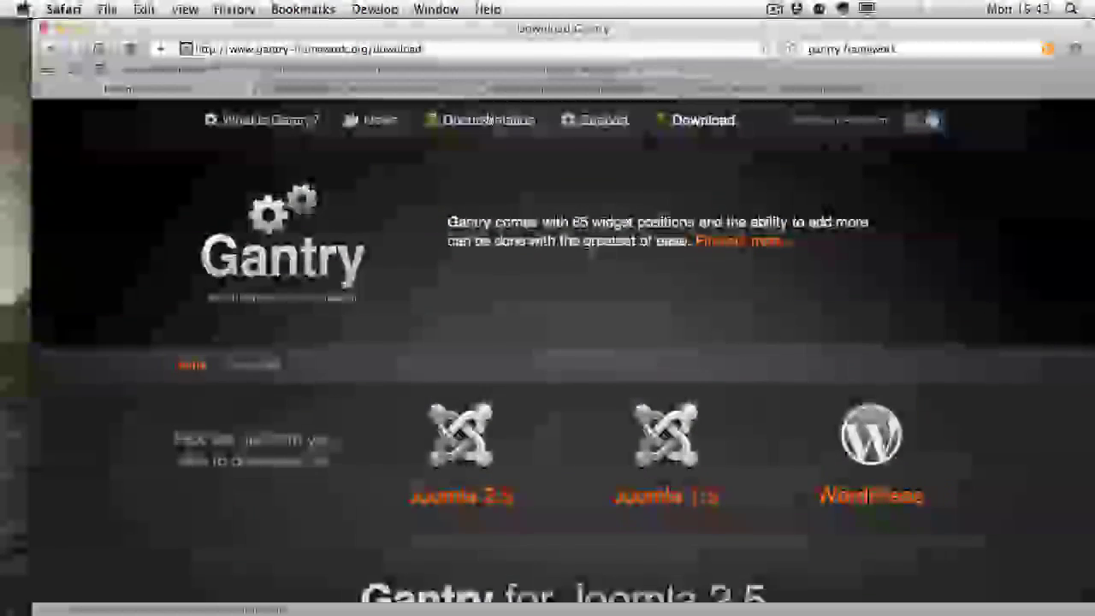
click(492, 122)
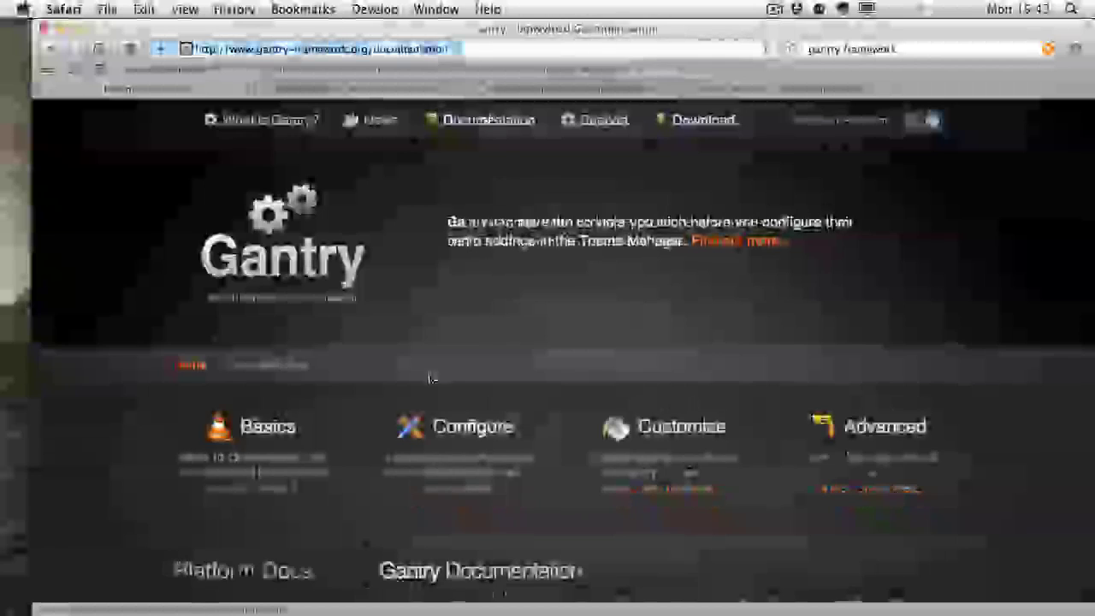
scroll(430, 377, down, 6)
scroll(432, 377, down, 5)
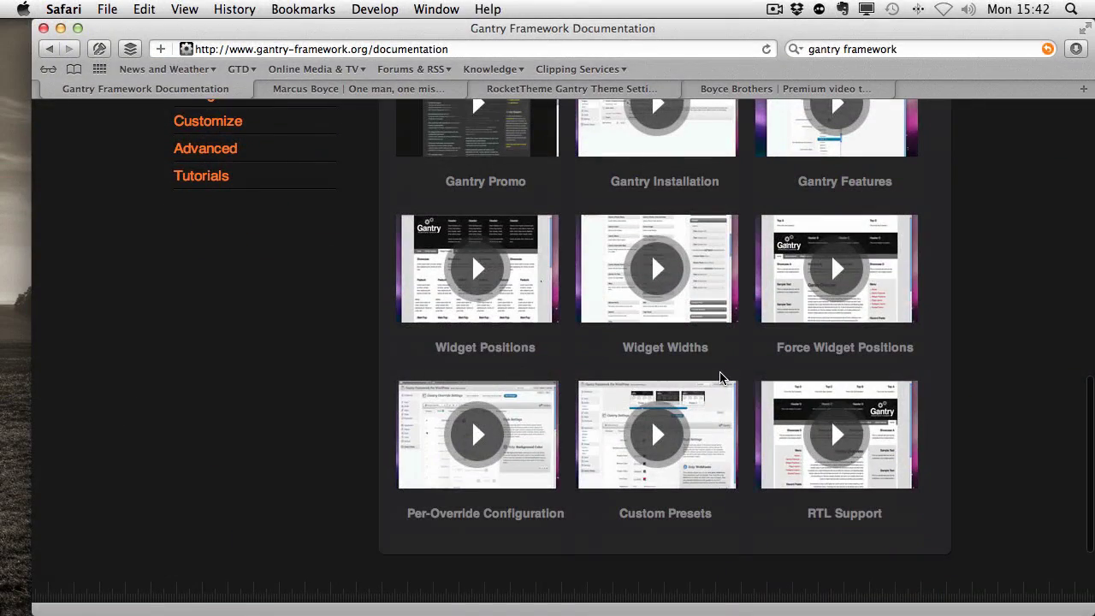
scroll(907, 376, up, 10)
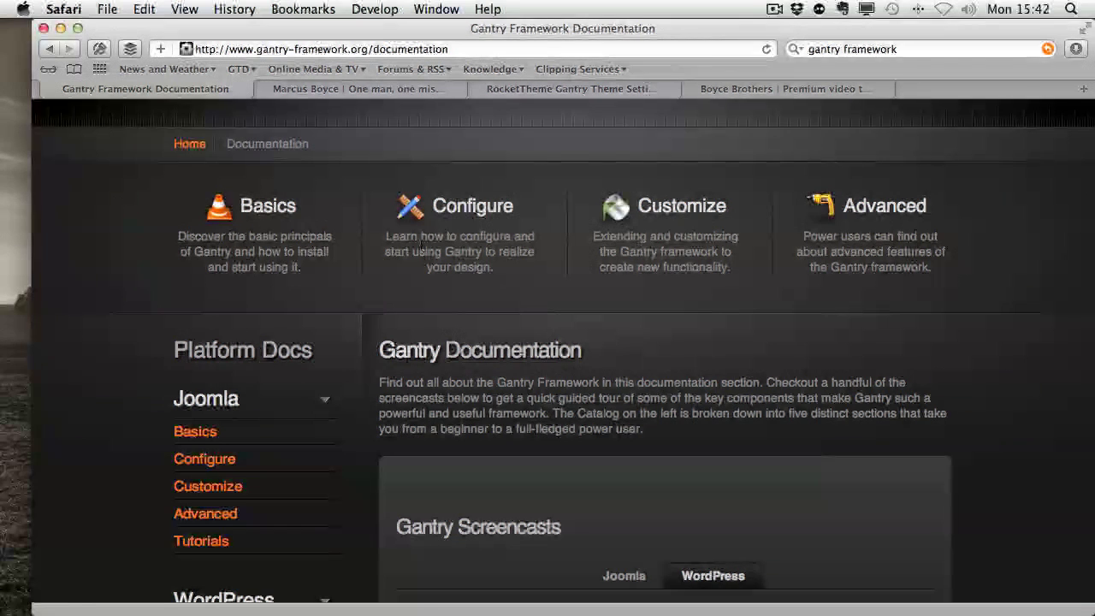
click(349, 90)
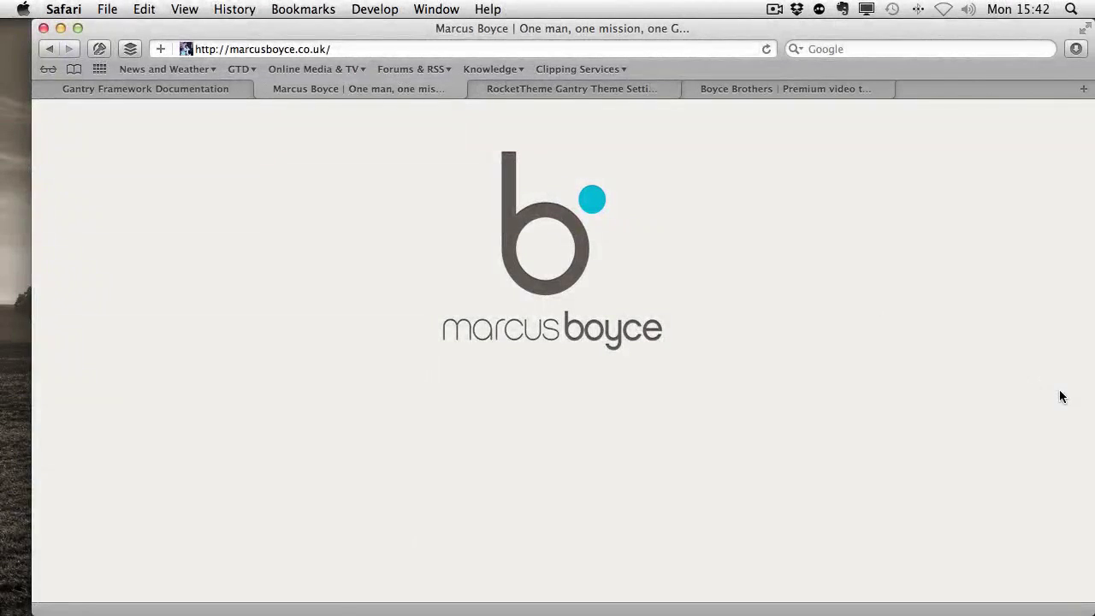